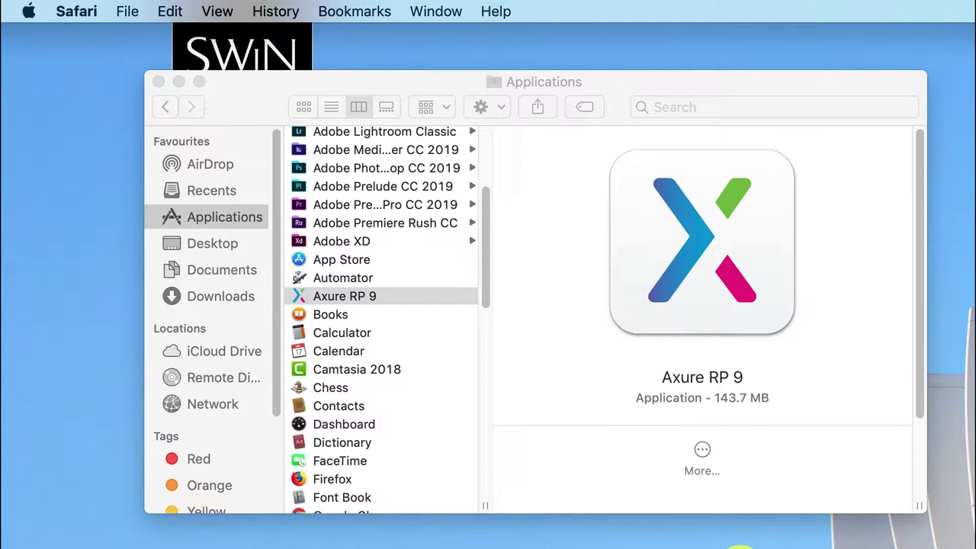
Launch Axure RP 9 from the Finder Applications folder
click(345, 295)
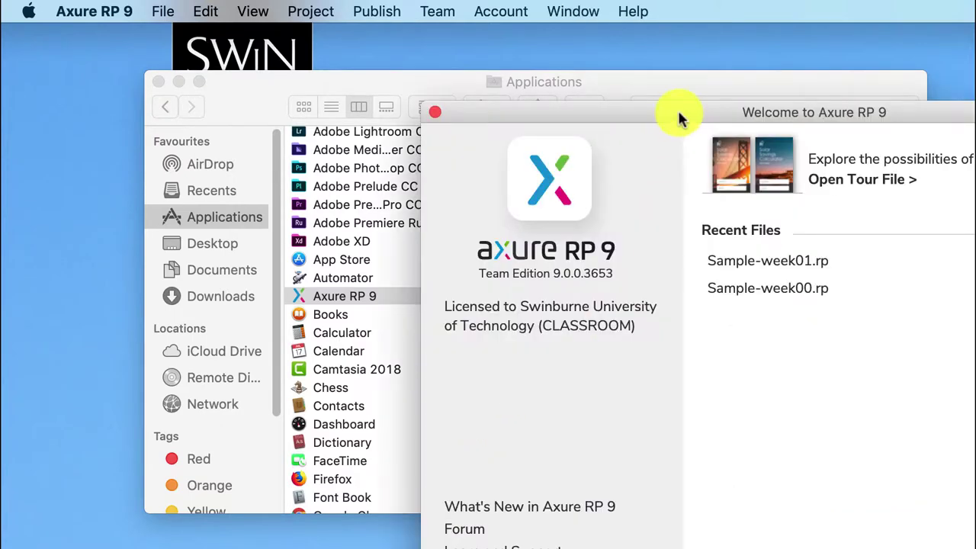
Create a new blank Axure file and rename Page 1 to 'index'
drag(678, 109, 349, 44)
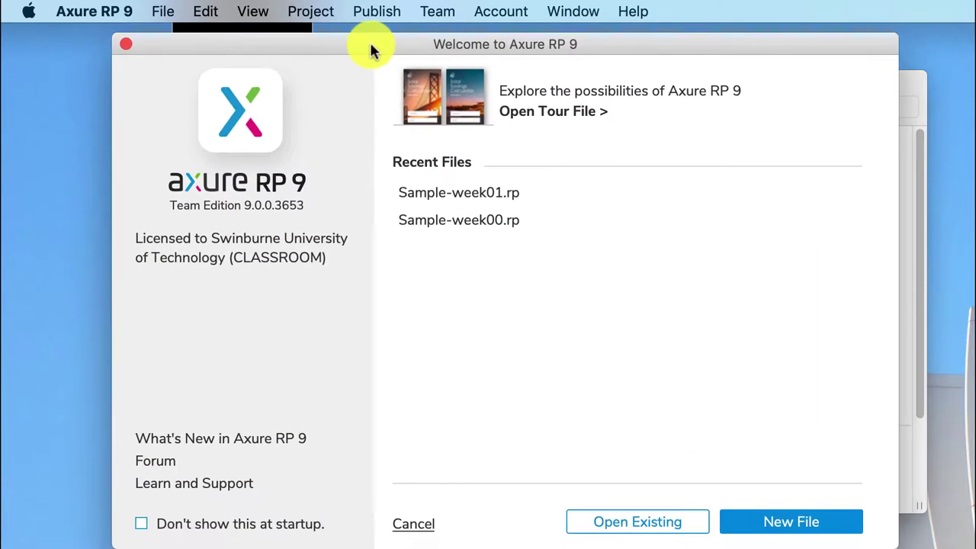
click(772, 517)
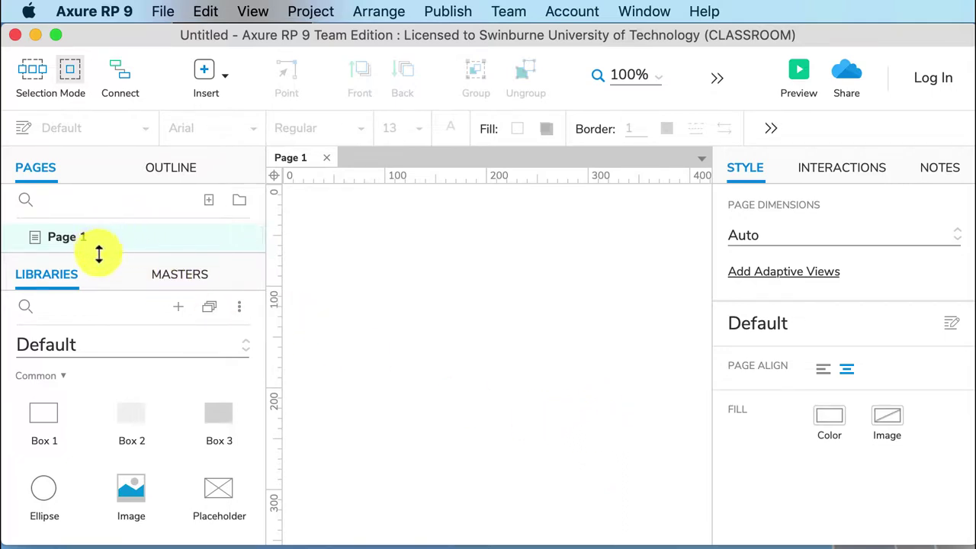
drag(98, 254, 98, 410)
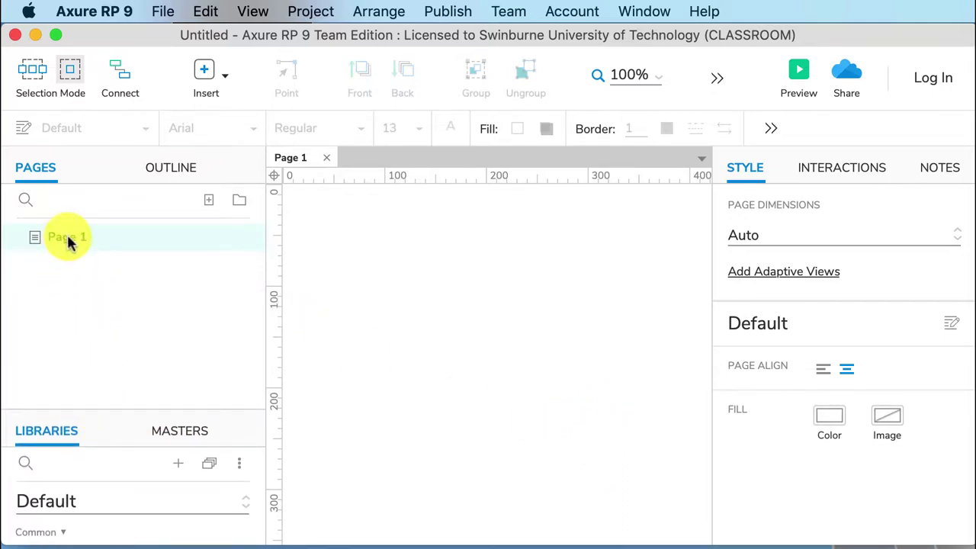
double_click(65, 239)
text(ind)
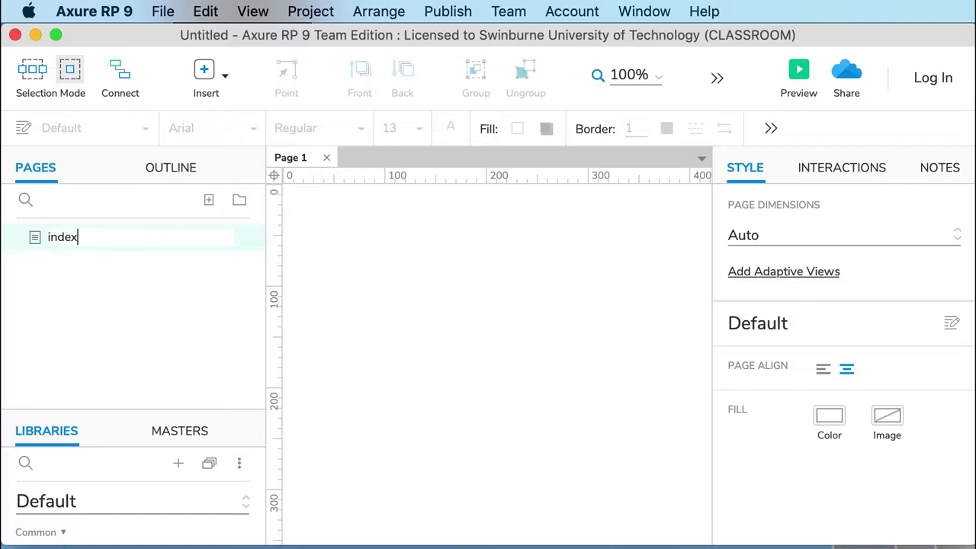
text(ex)
key(Return)
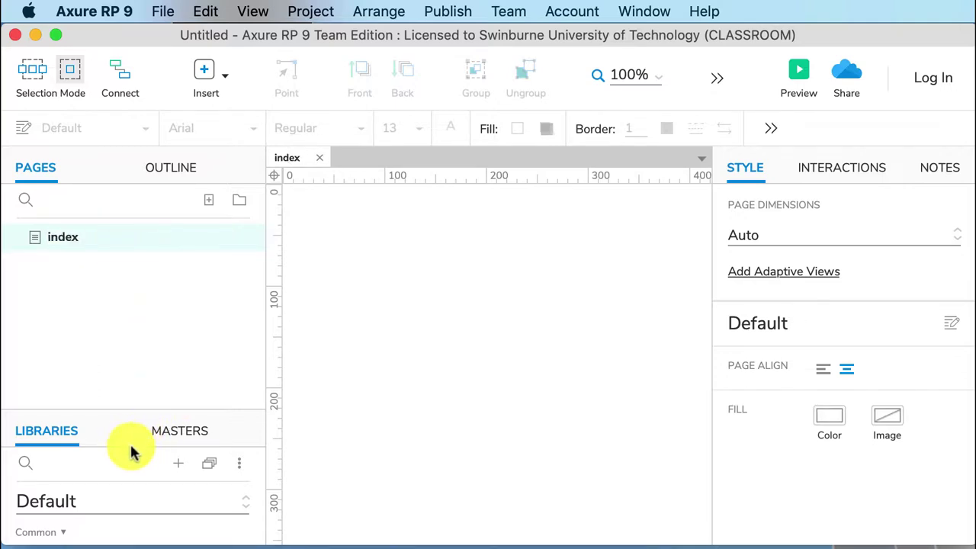
Drag a Heading 1 widget onto the page at about x 41, y 37
drag(128, 412, 157, 188)
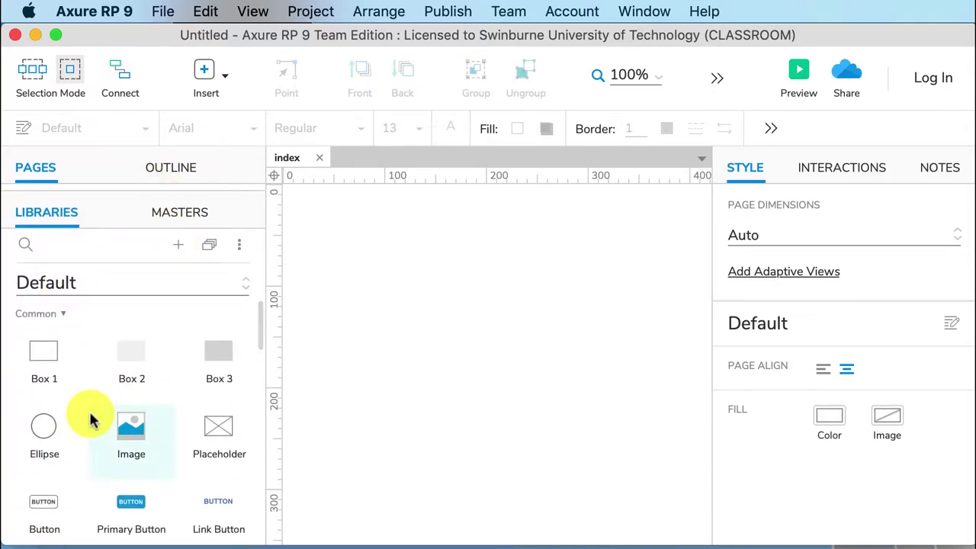
scroll(88, 412, down, 2)
scroll(89, 417, down, 4)
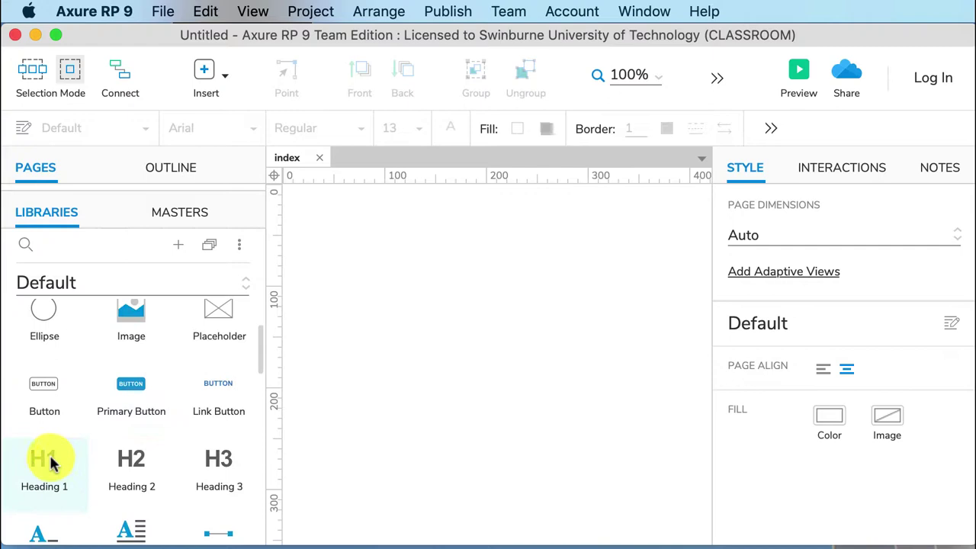
drag(48, 461, 373, 276)
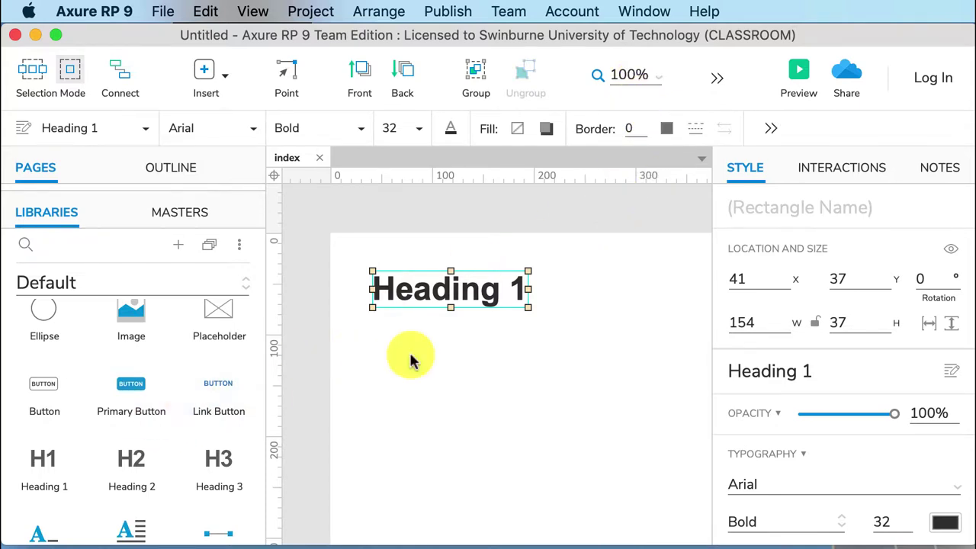
At 25% zoom, drag a vertical guide onto the page at roughly x 1368
click(615, 338)
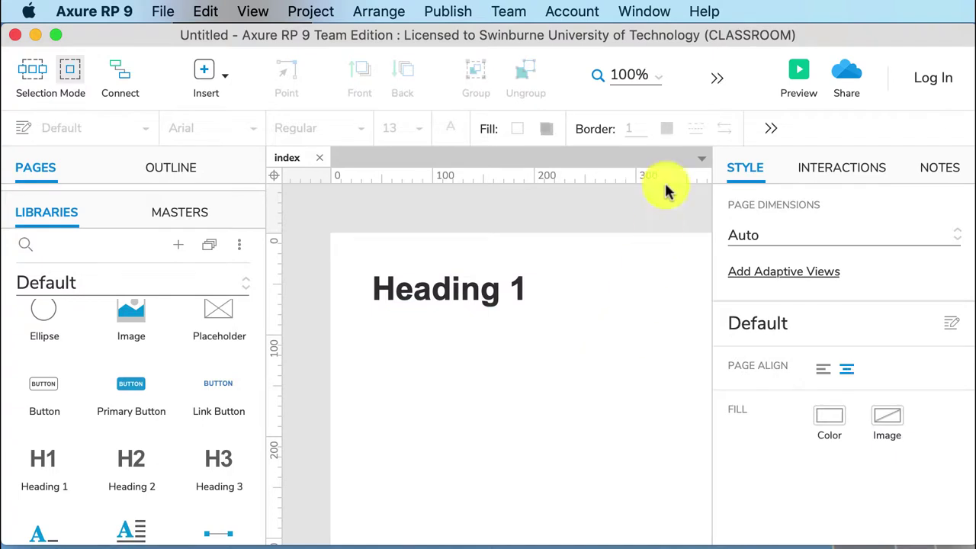
click(660, 78)
click(645, 409)
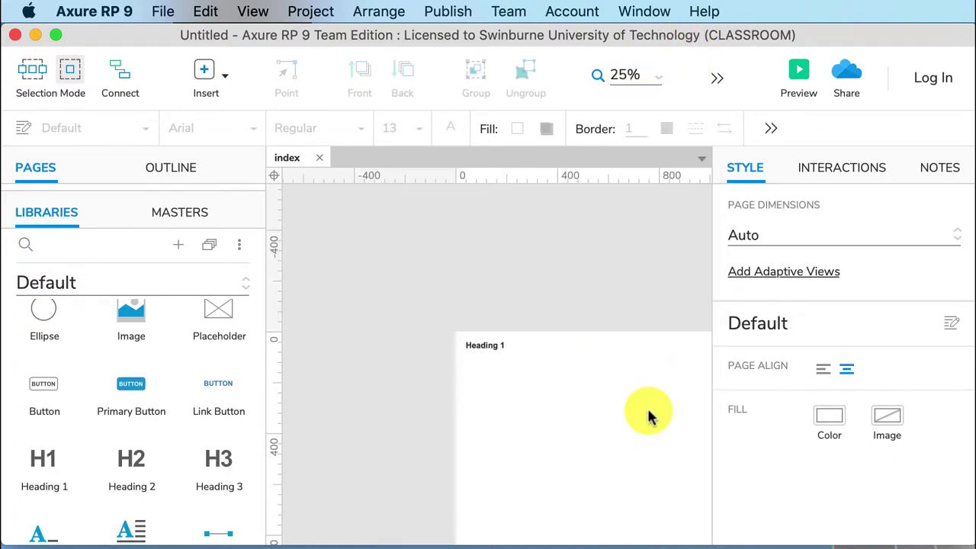
key(space)
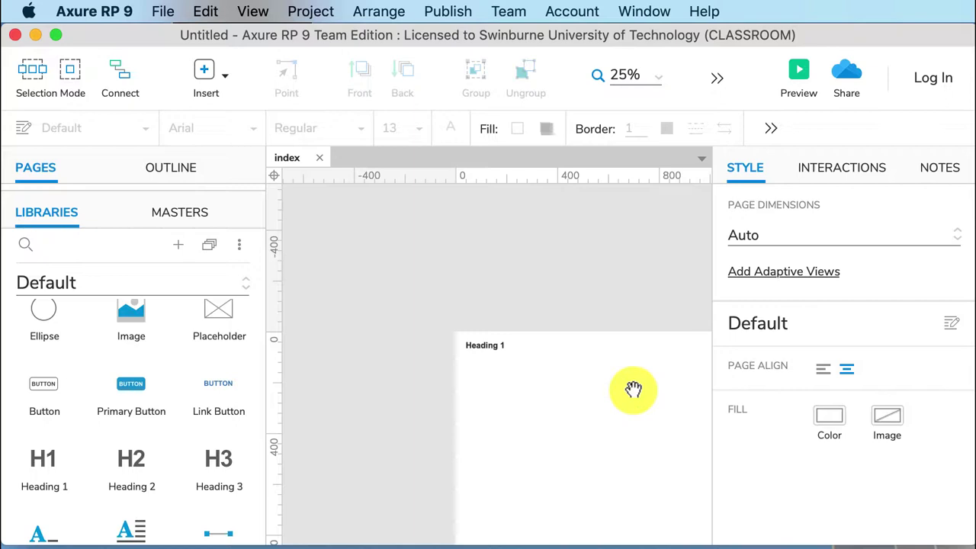
drag(640, 396, 473, 253)
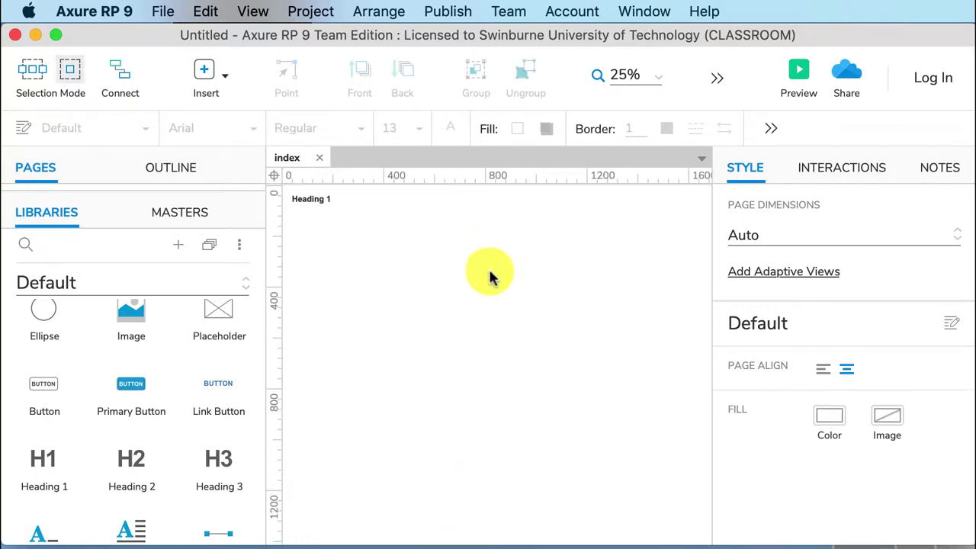
drag(275, 349, 629, 333)
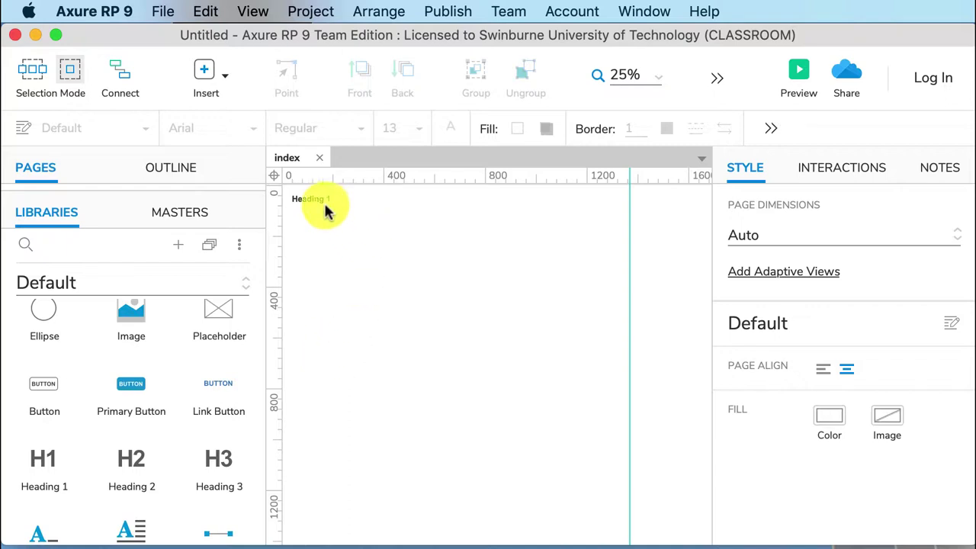
At 50% zoom, change the Heading 1 text to 'Visit Seaford now!'
click(655, 82)
click(648, 377)
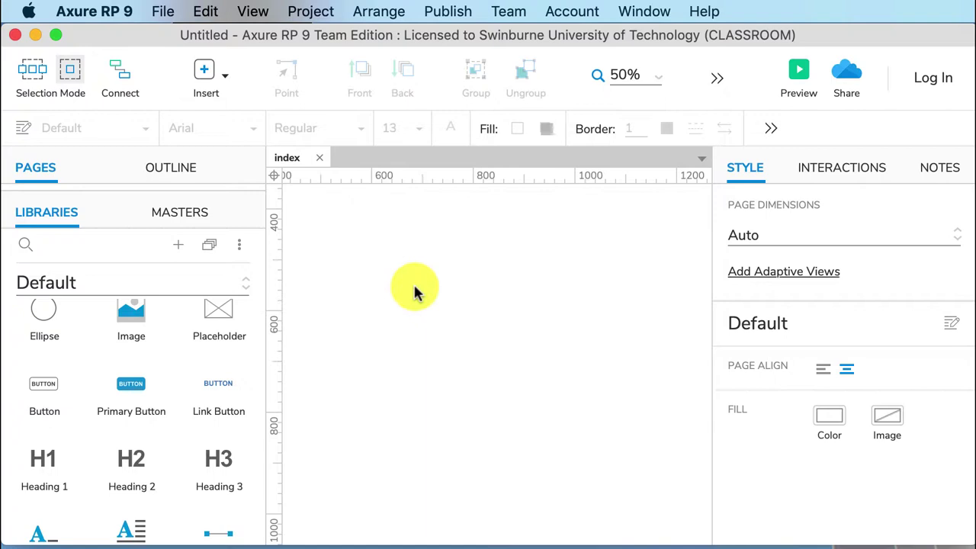
drag(371, 274, 404, 318)
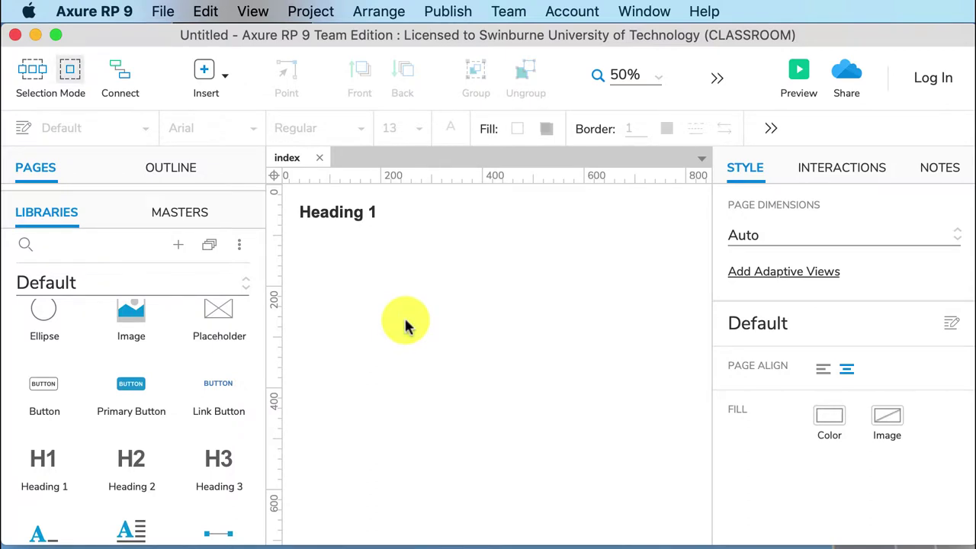
click(347, 216)
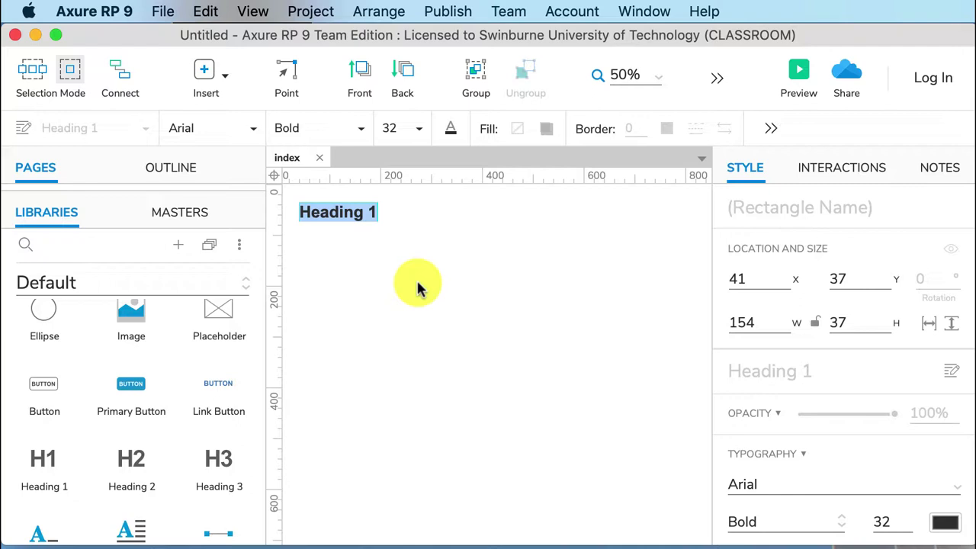
text(Visit )
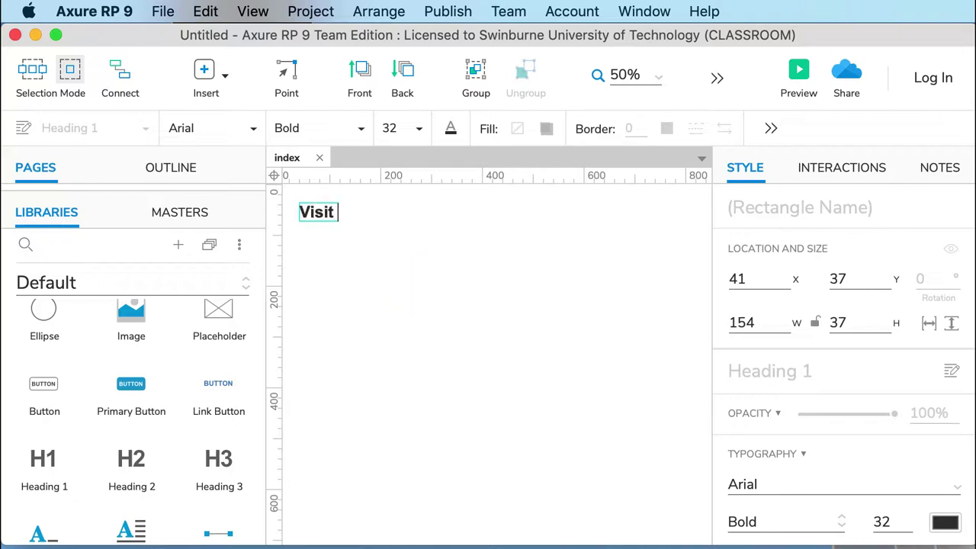
text(Seaford n)
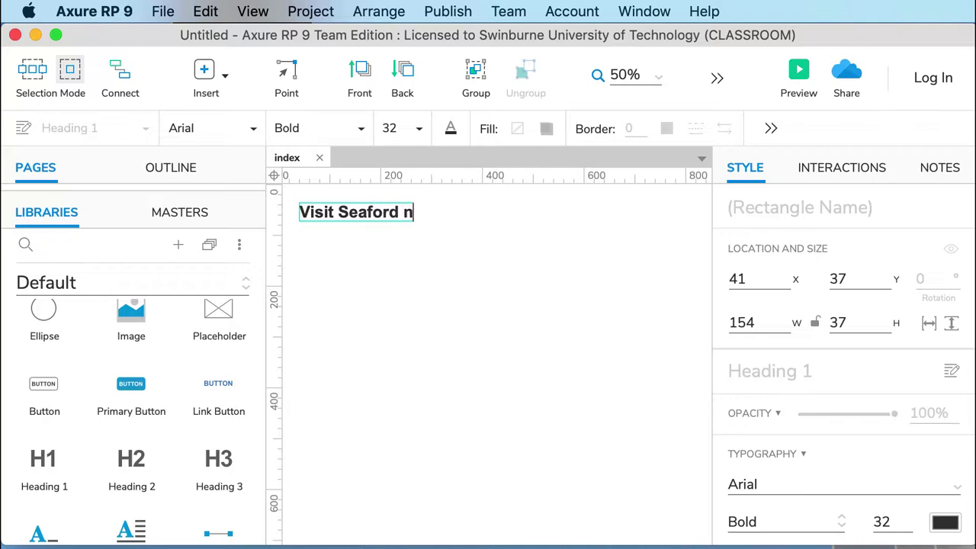
text(ow!)
click(348, 338)
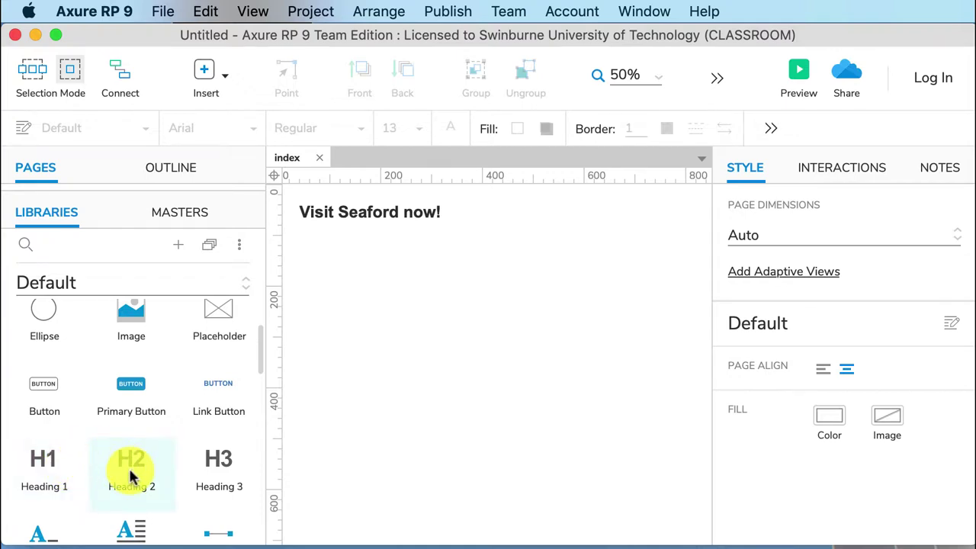
Add a Heading 2 reading 'What's so great about Seaford?' below the main heading
drag(126, 468, 299, 248)
click(327, 257)
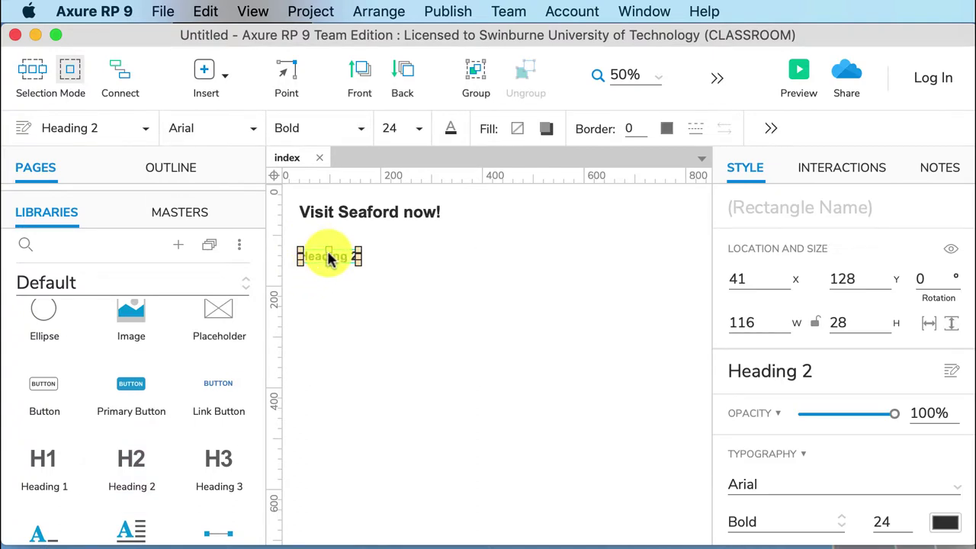
double_click(329, 257)
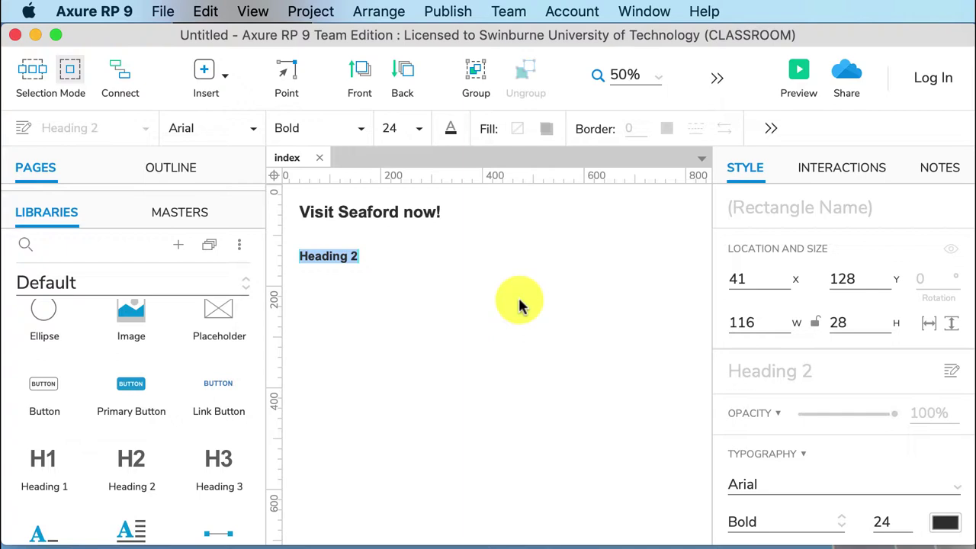
text(What's)
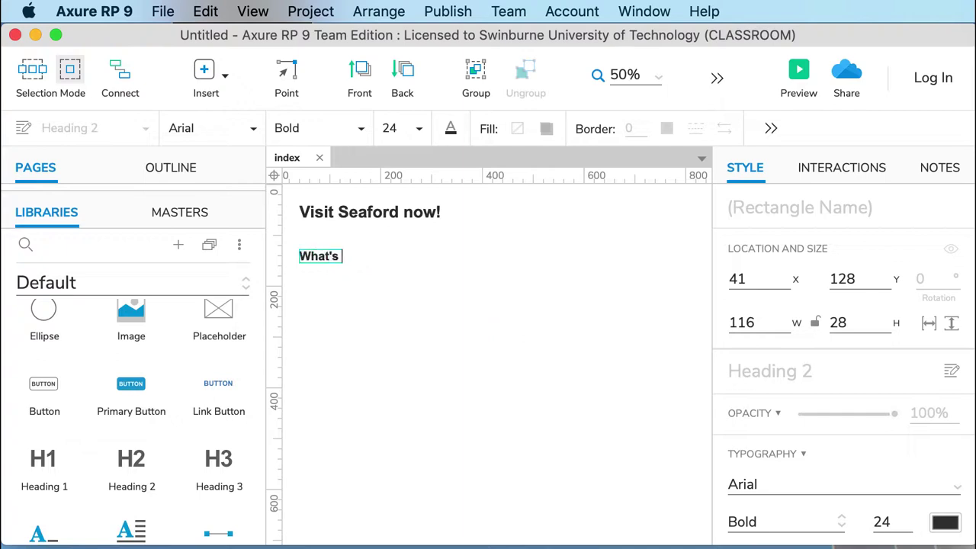
text( so great about Seaford?)
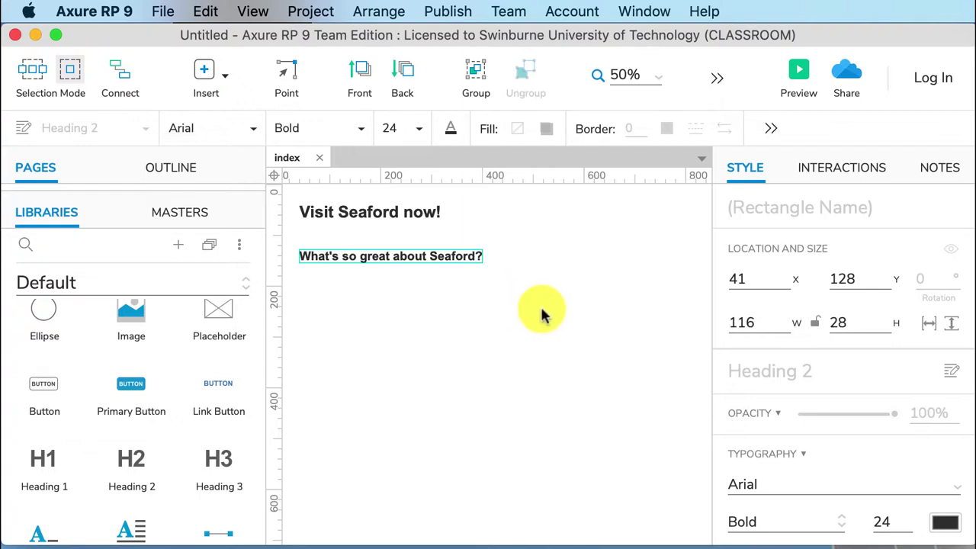
click(545, 320)
Add a second Heading 2 further down reading 'Getting to Seaford'
drag(134, 467, 308, 515)
scroll(331, 459, down, 2)
scroll(332, 449, down, 5)
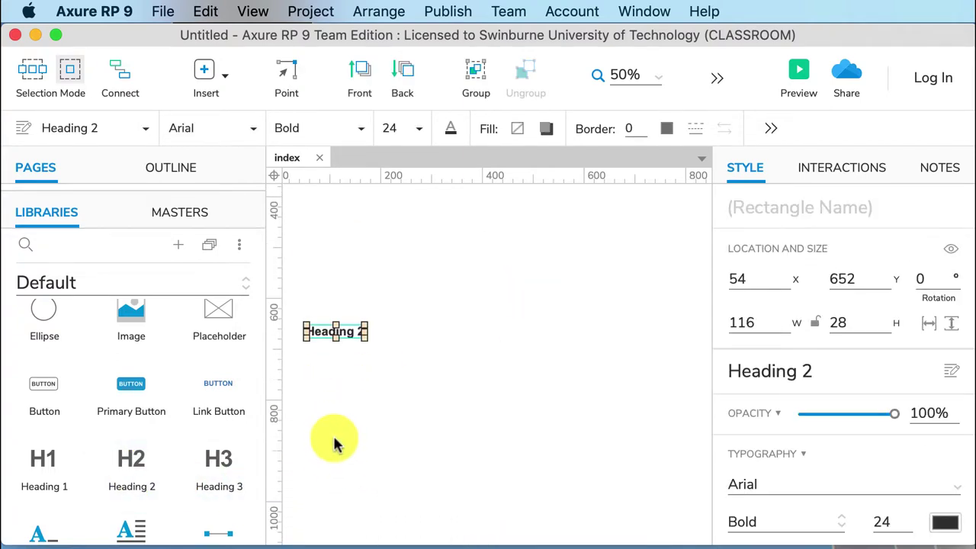
drag(348, 337, 349, 384)
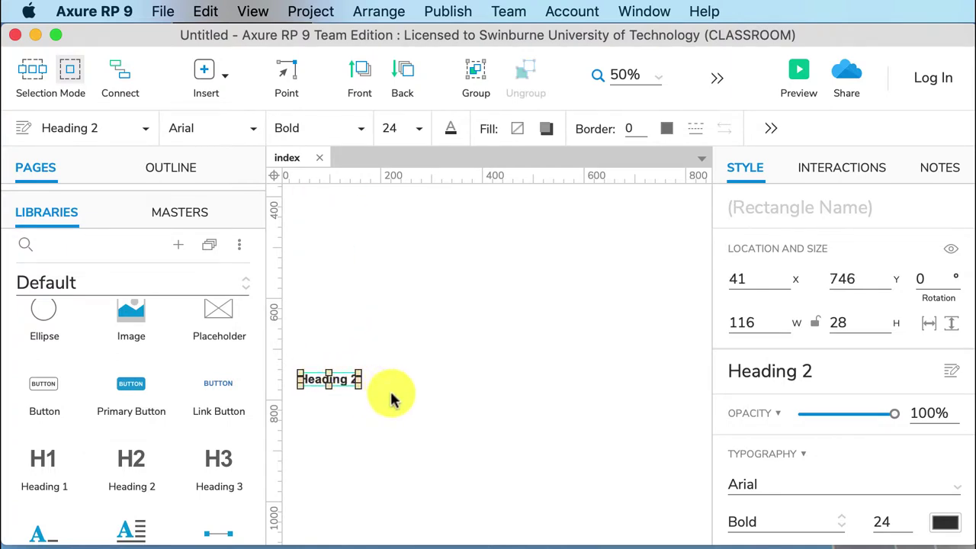
double_click(345, 382)
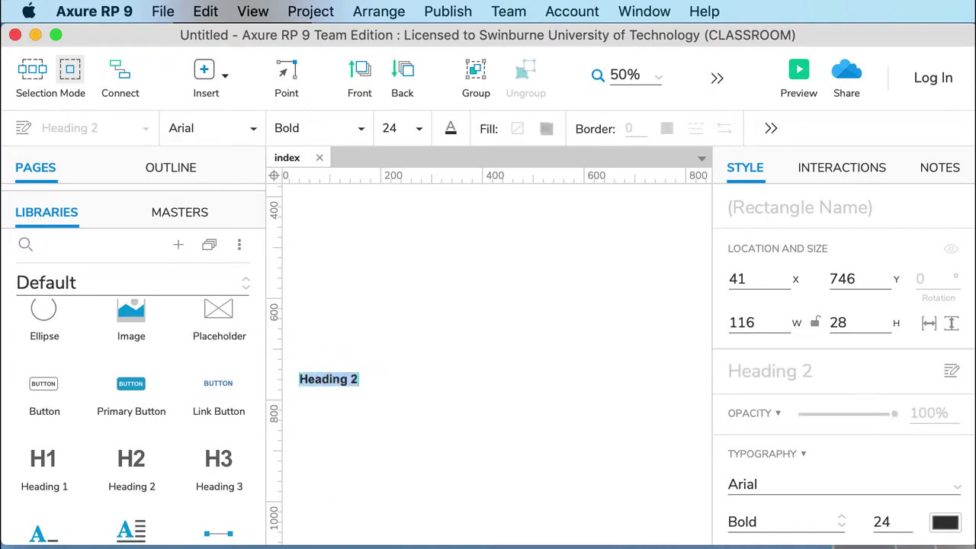
text(Getting)
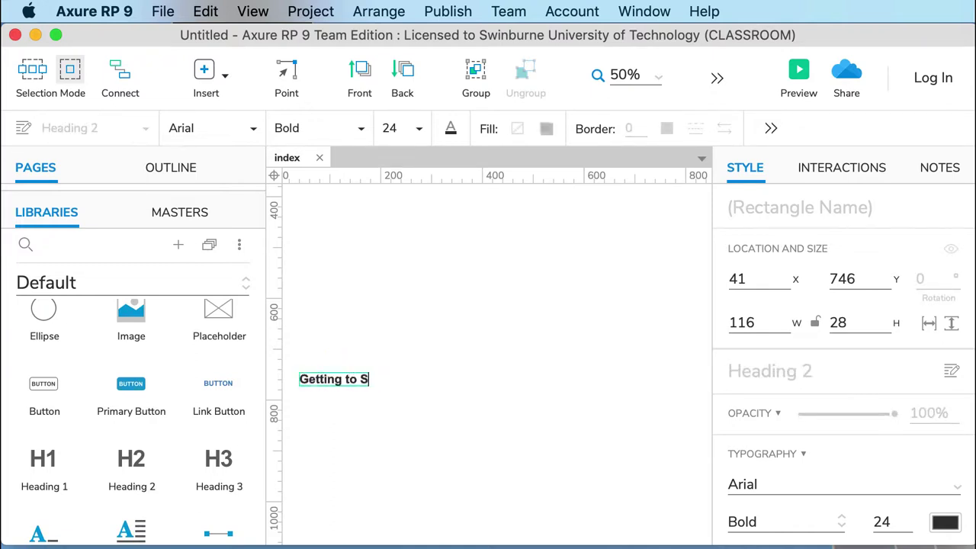
click(511, 359)
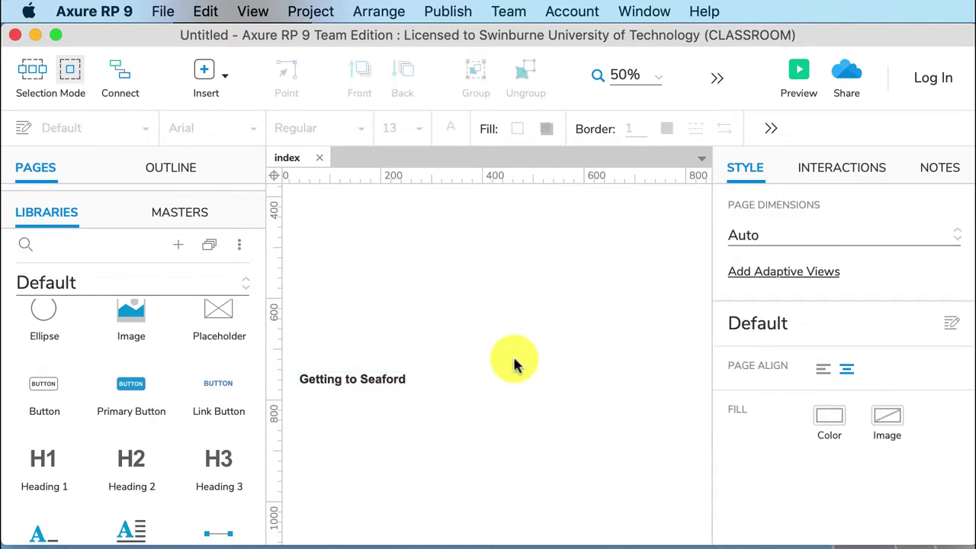
scroll(496, 354, up, 6)
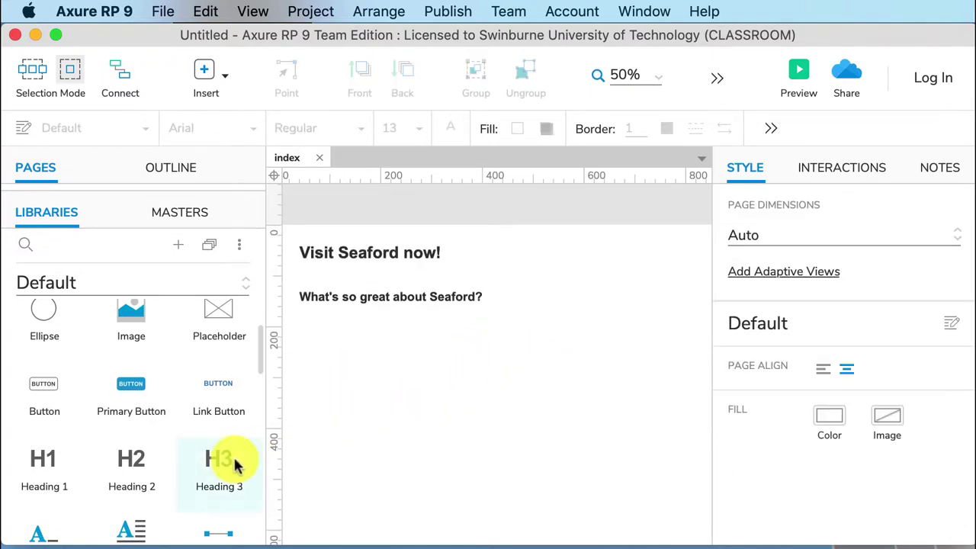
Add Heading 3 subheadings 'The beach!' and 'Sporting grounds' under the first section heading
drag(225, 462, 302, 327)
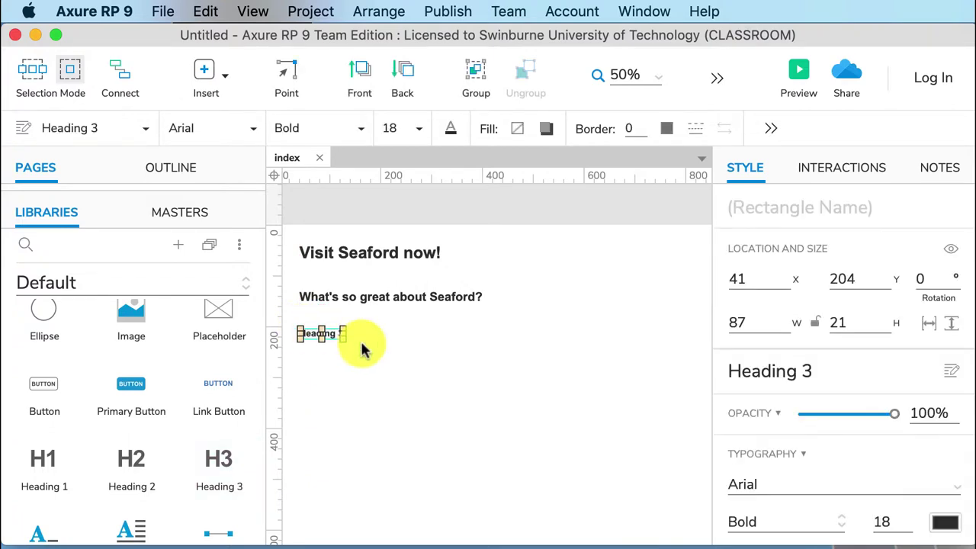
double_click(327, 337)
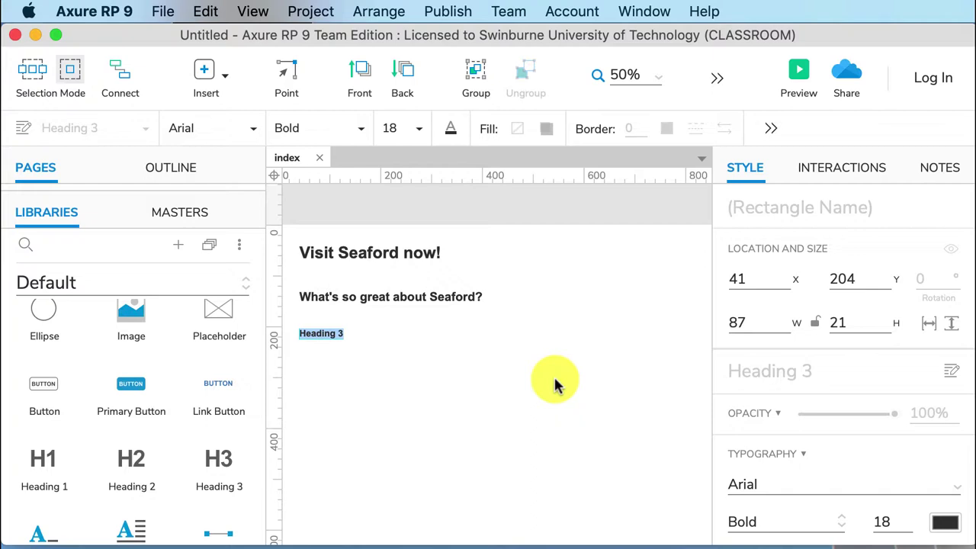
text(The beach!)
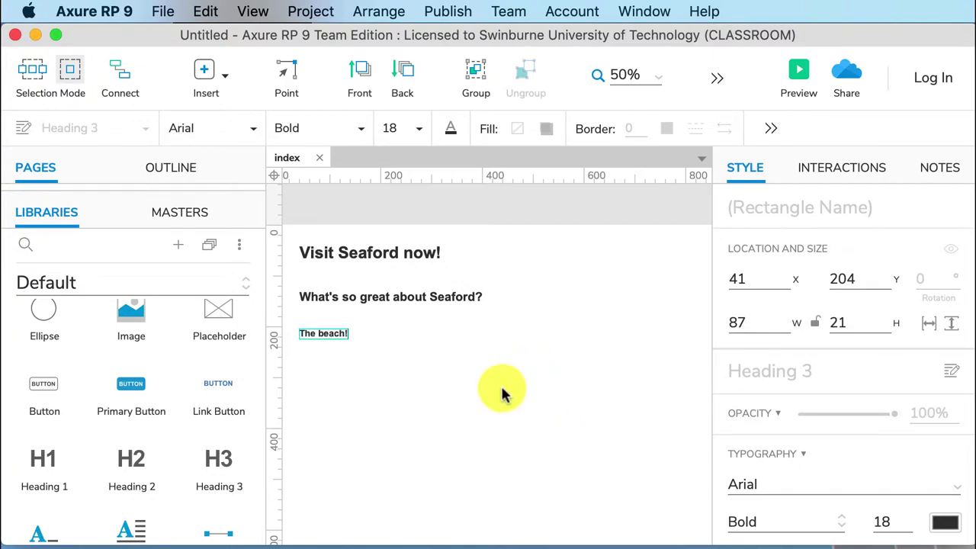
click(496, 396)
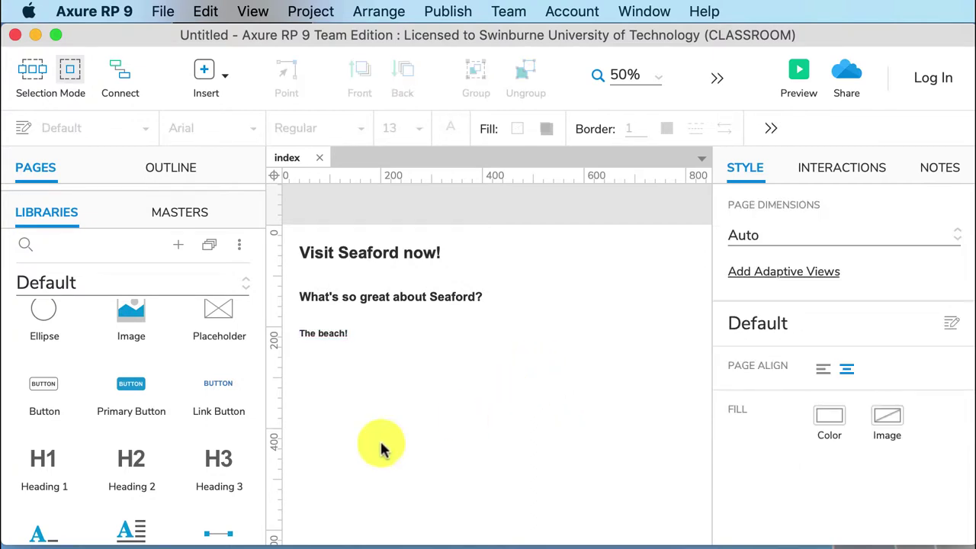
drag(218, 466, 327, 481)
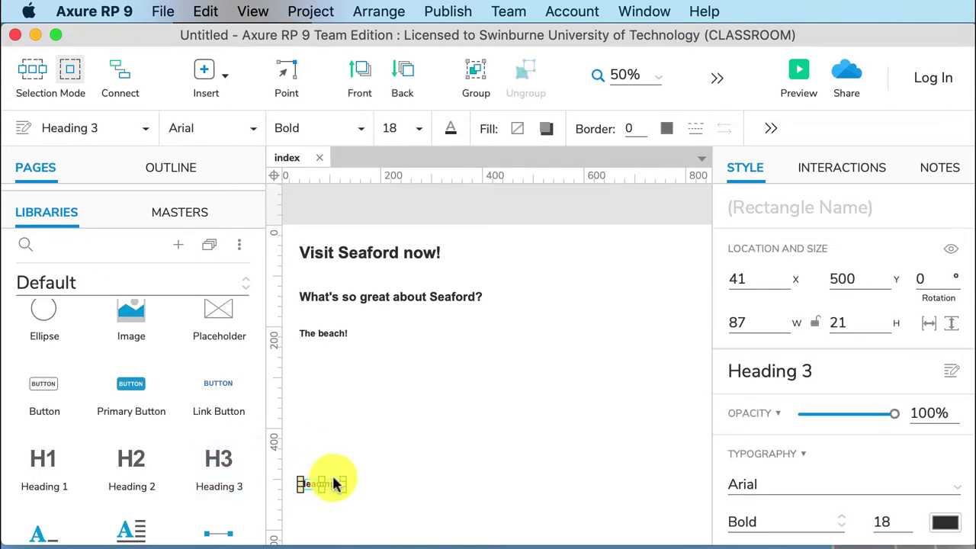
double_click(336, 483)
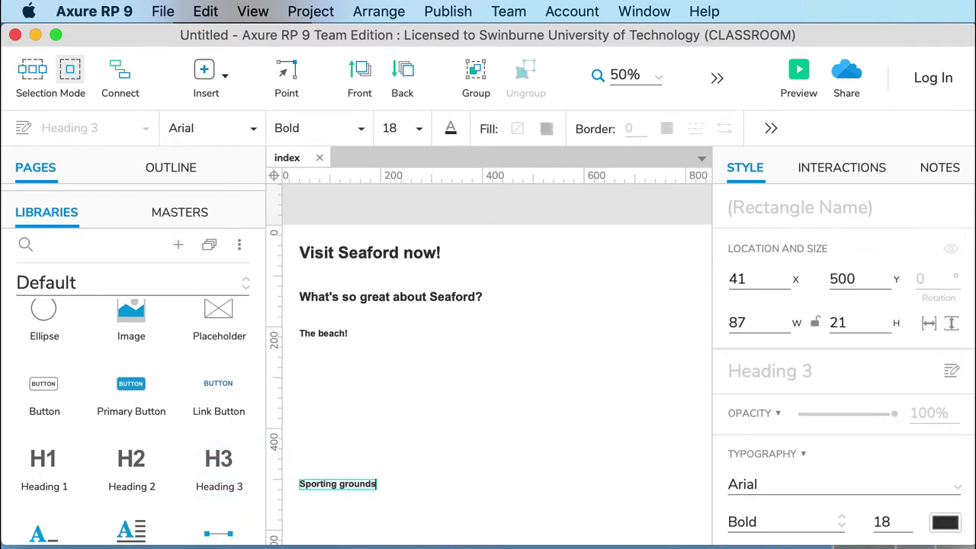
click(499, 468)
Add Heading 3 subheadings 'By train' and 'By car' under 'Getting to Seaford'
scroll(386, 450, down, 2)
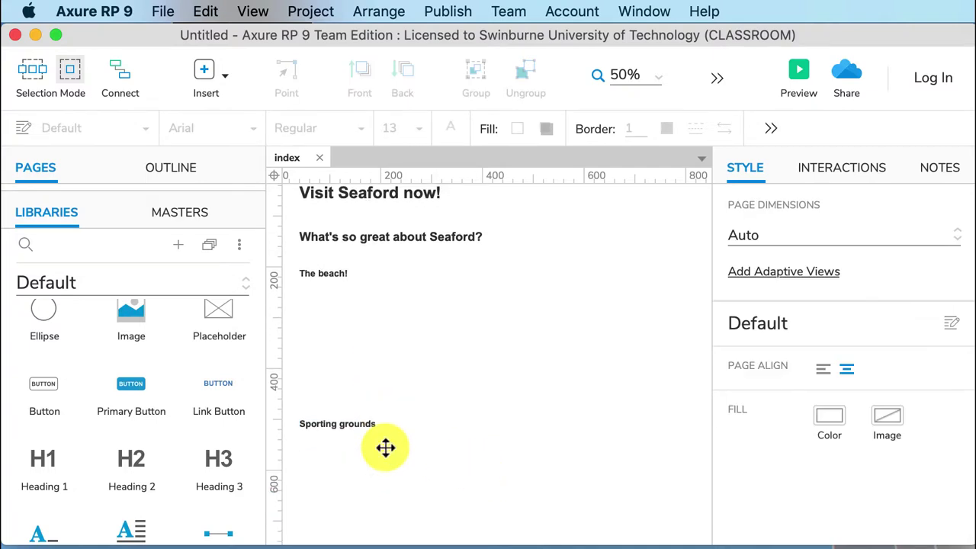
scroll(385, 447, down, 5)
drag(236, 462, 298, 357)
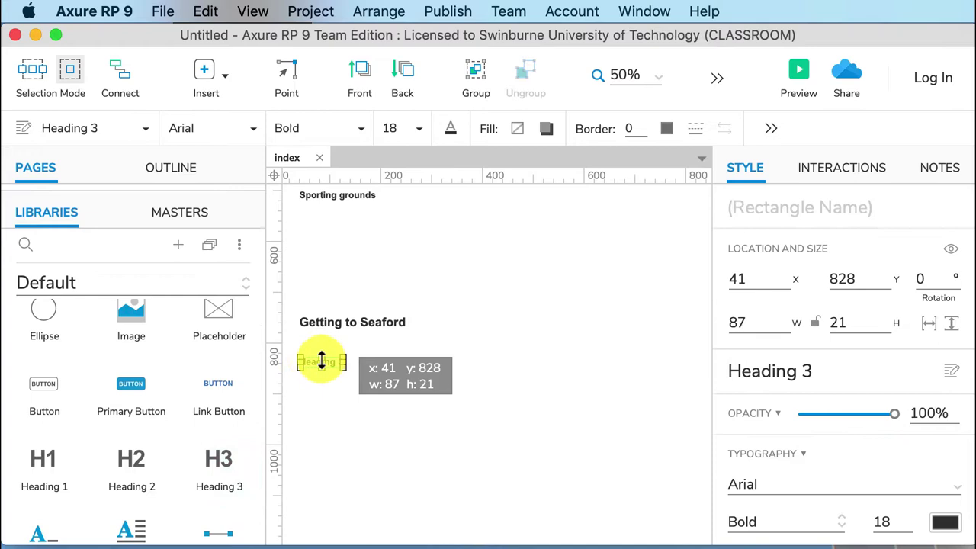
double_click(333, 362)
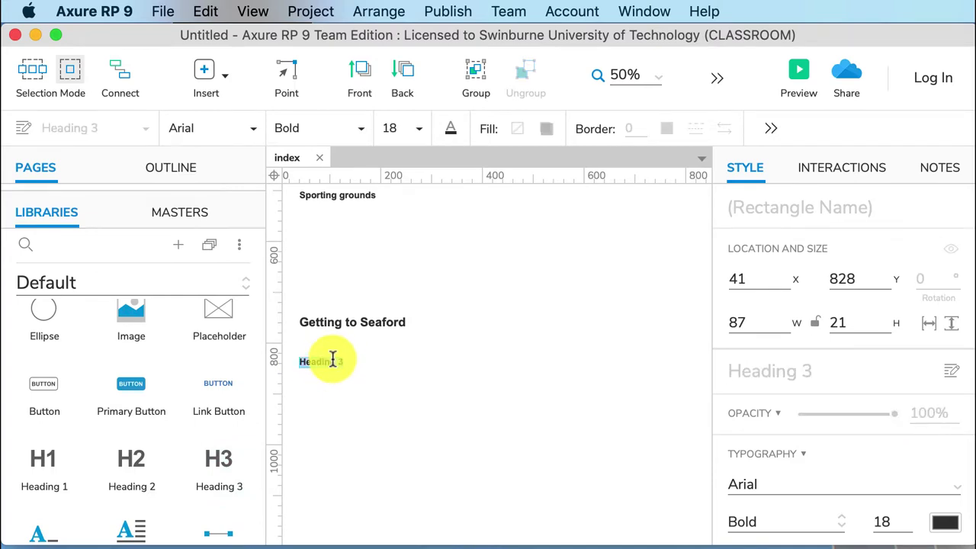
text(By train)
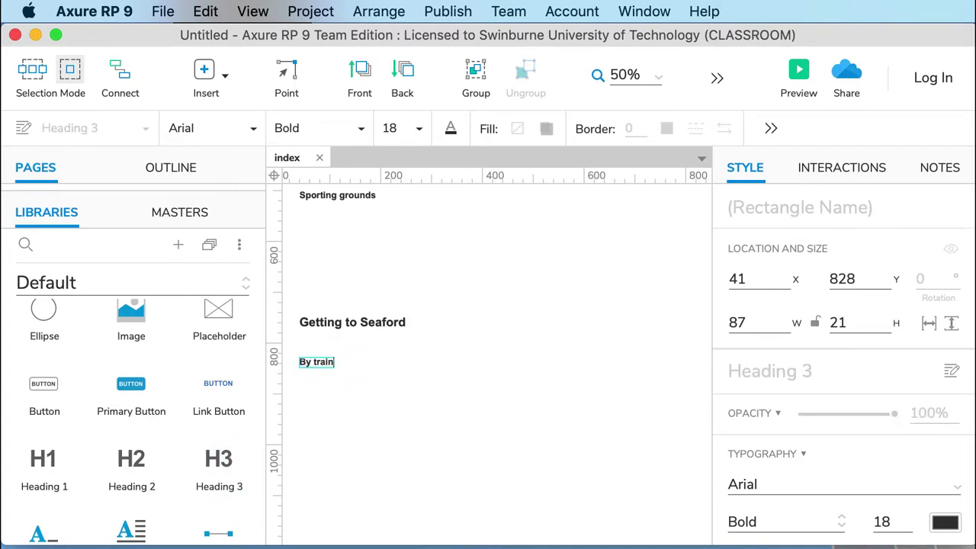
click(384, 370)
drag(224, 462, 313, 519)
scroll(353, 454, down, 2)
drag(351, 445, 353, 470)
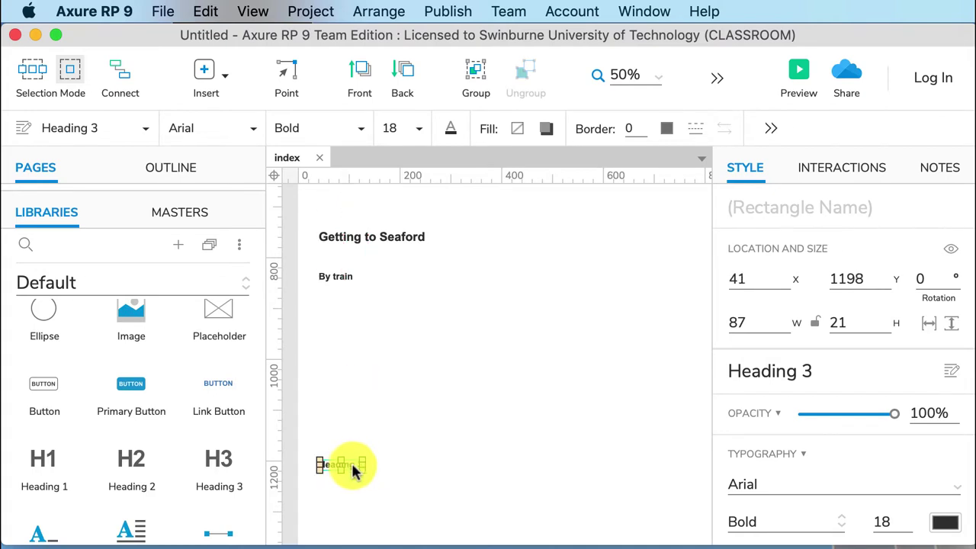
double_click(353, 471)
text(By car)
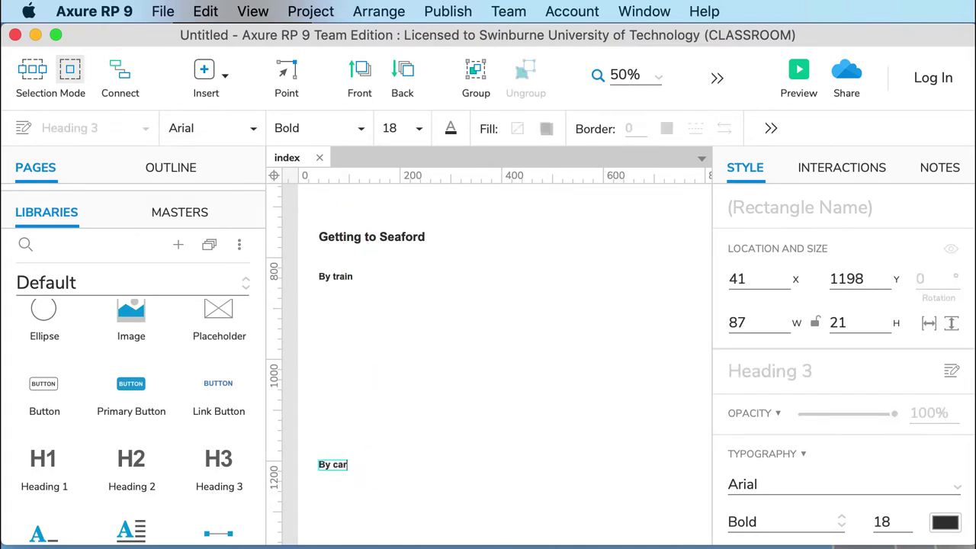
click(466, 401)
scroll(465, 401, up, 10)
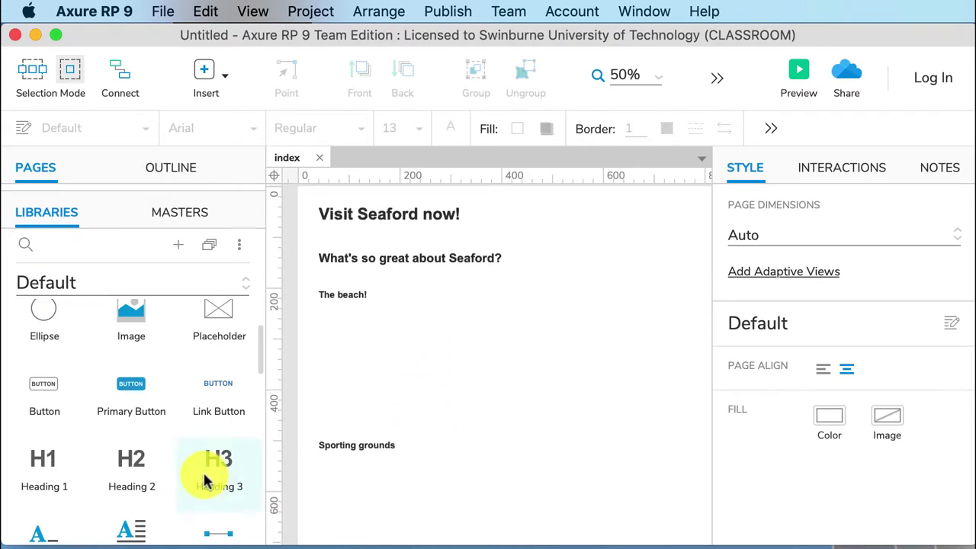
Place Paragraph blocks under 'The beach!' and 'Sporting grounds'
scroll(194, 452, down, 3)
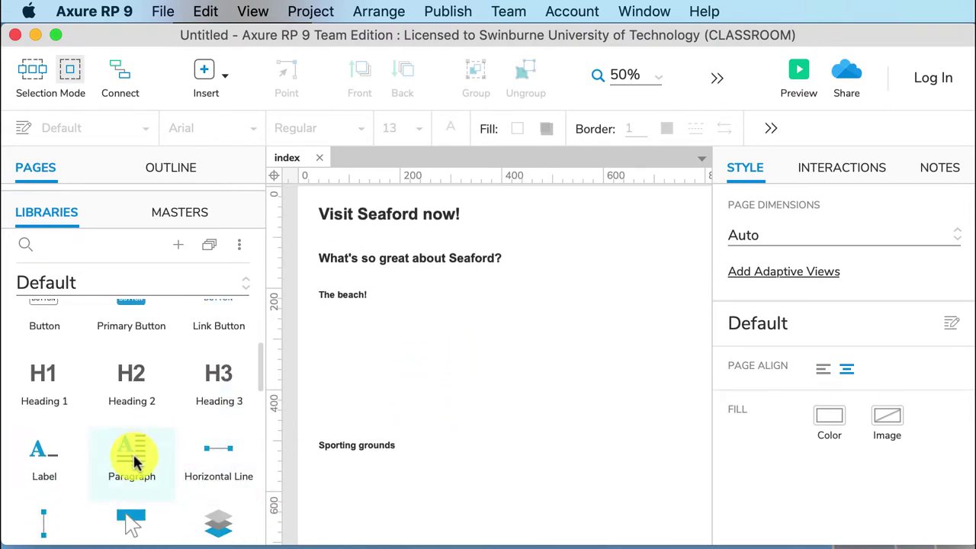
drag(139, 457, 317, 323)
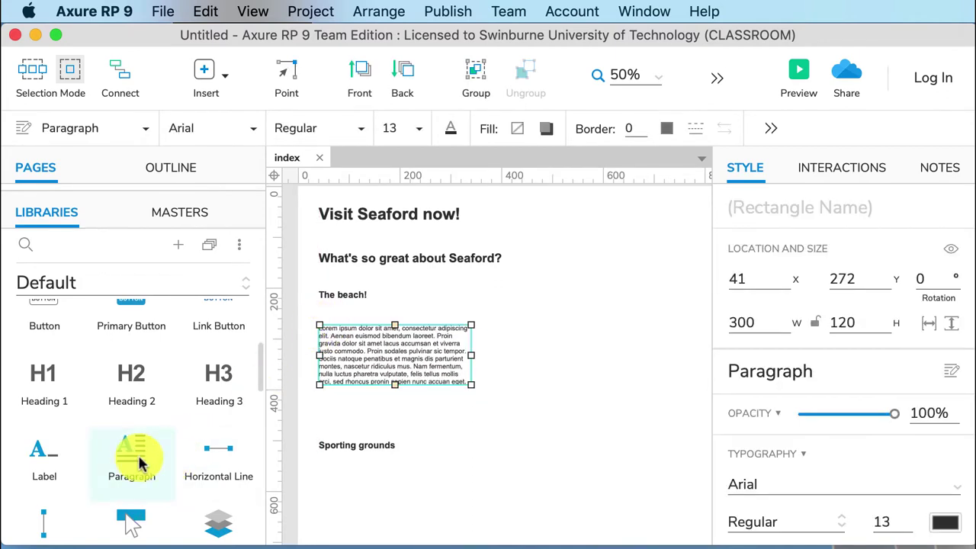
drag(131, 452, 322, 405)
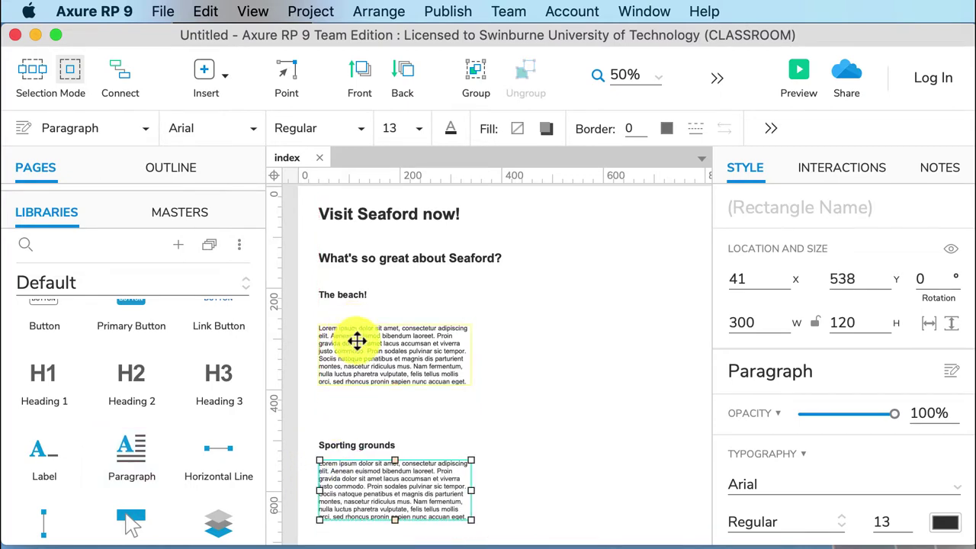
drag(355, 342, 359, 324)
Place paragraphs under 'By train' and 'By car', then move By car and its paragraph up
scroll(551, 435, down, 5)
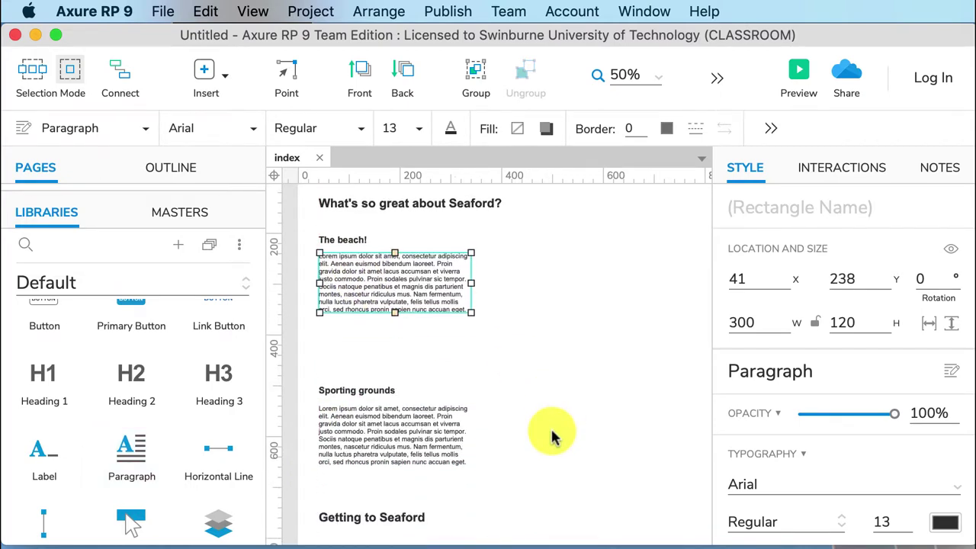
scroll(554, 437, down, 4)
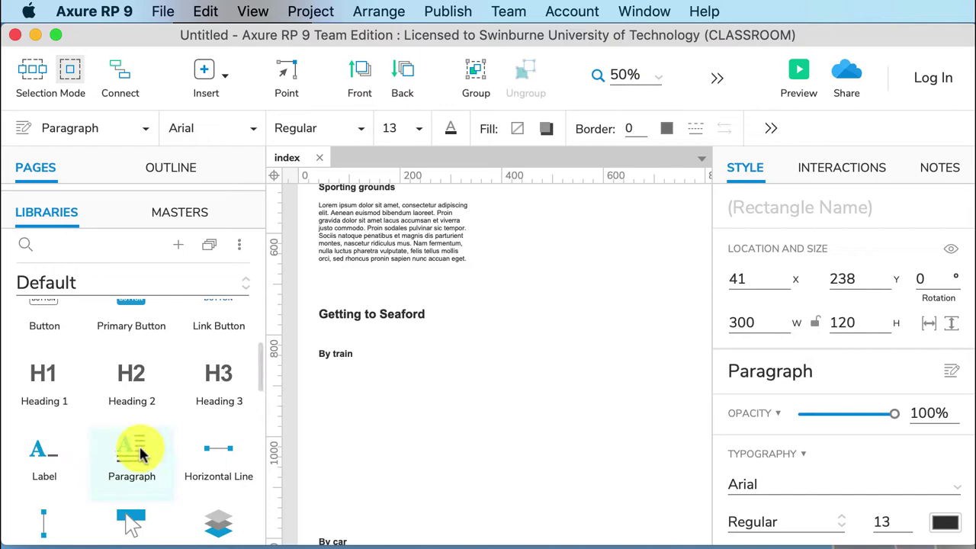
drag(134, 457, 348, 365)
scroll(473, 472, down, 4)
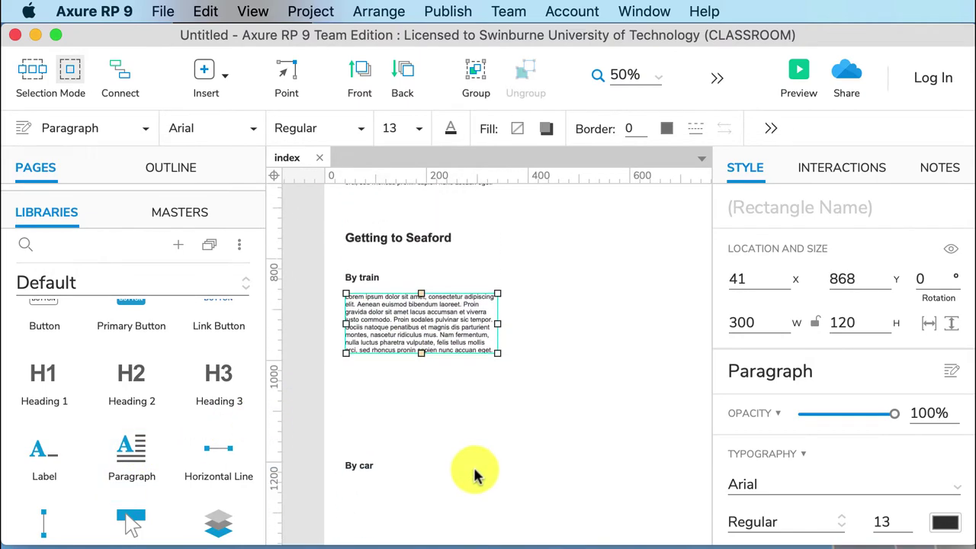
drag(148, 447, 348, 442)
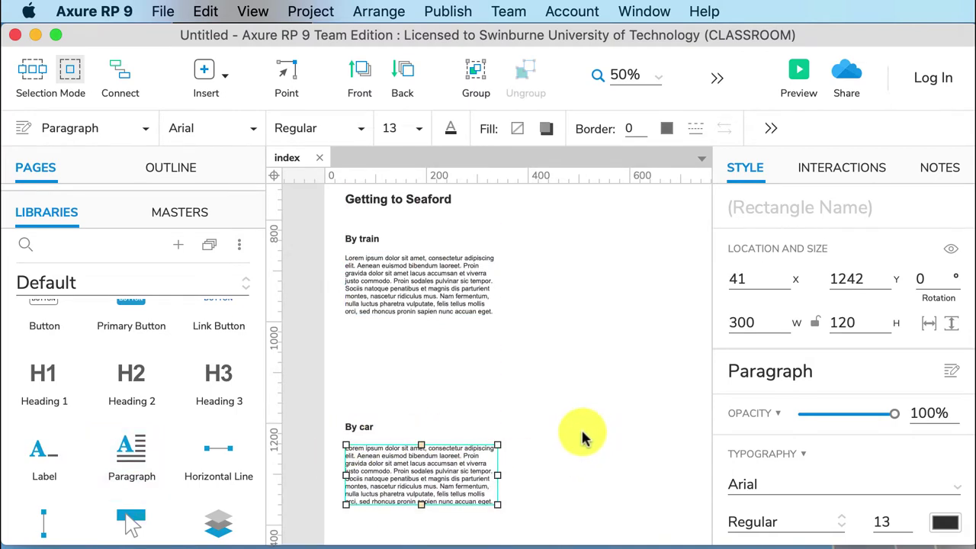
drag(340, 397, 507, 519)
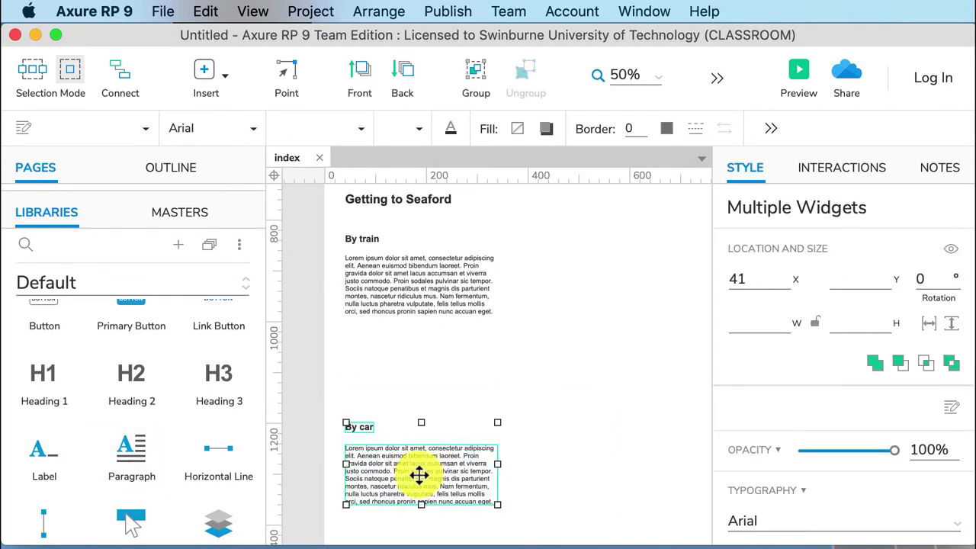
drag(419, 475, 419, 420)
click(561, 385)
scroll(564, 382, up, 10)
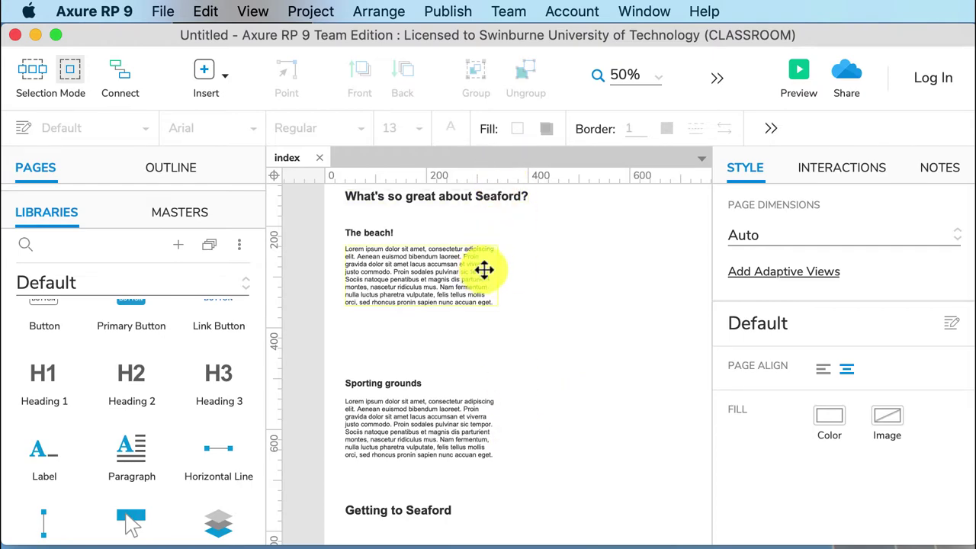
click(798, 70)
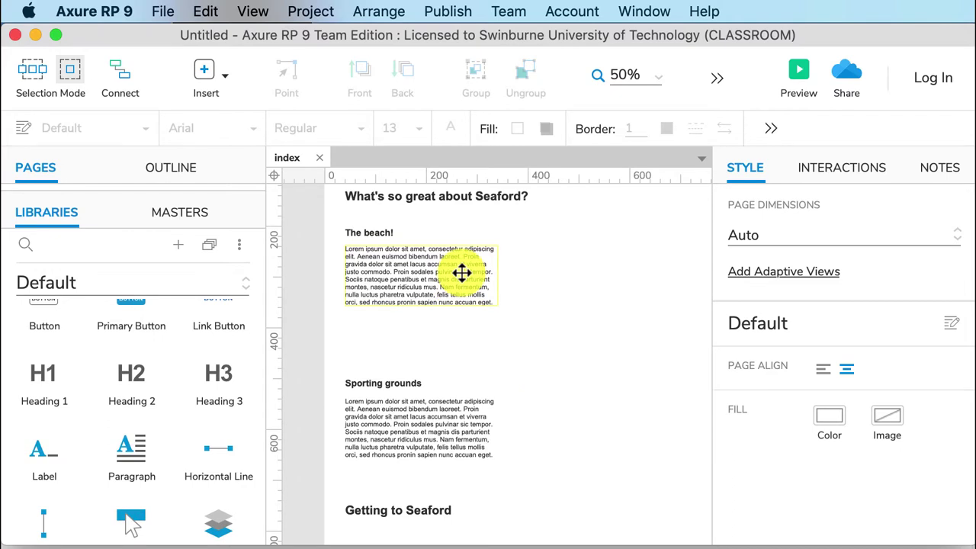
Set the Default page style's Page Align to center in the Page Style Manager
click(314, 12)
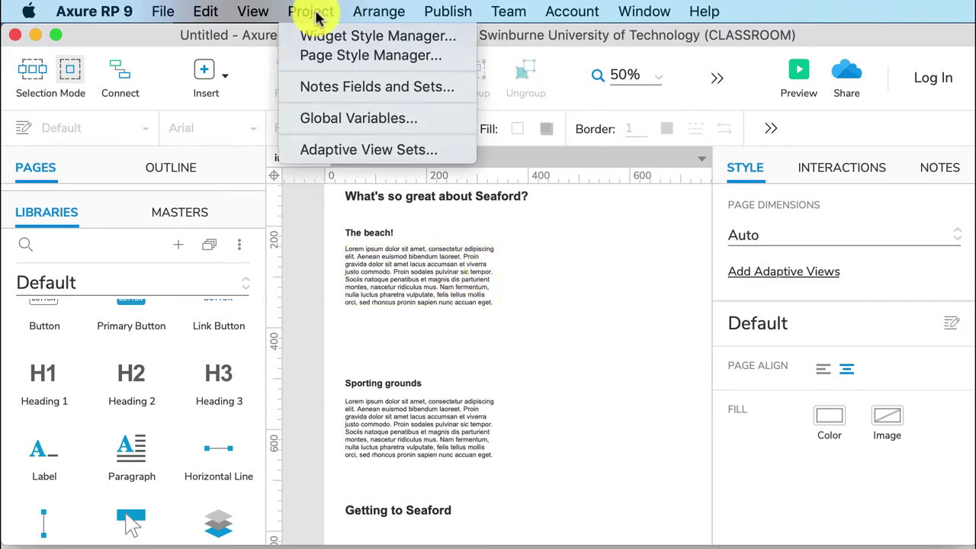
click(320, 56)
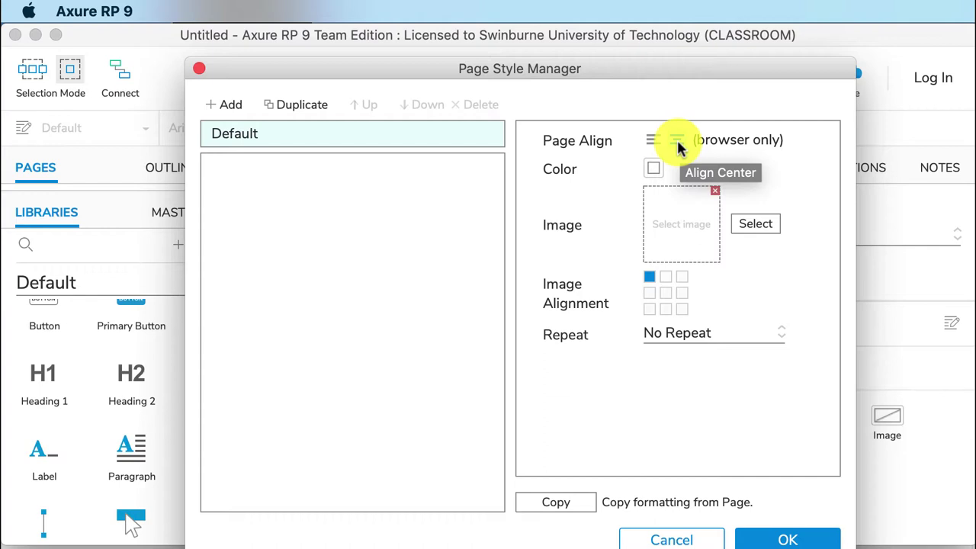
drag(432, 70, 432, 344)
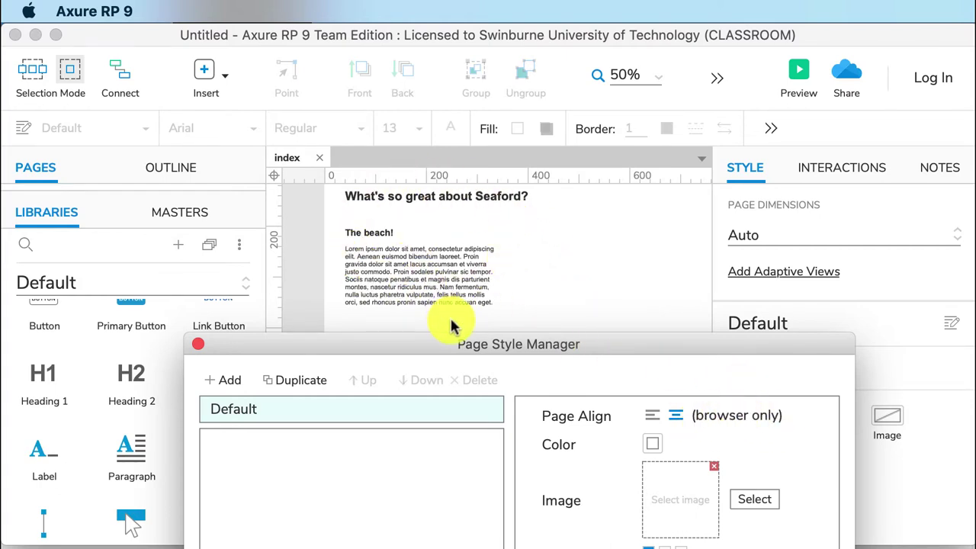
drag(451, 343, 471, 58)
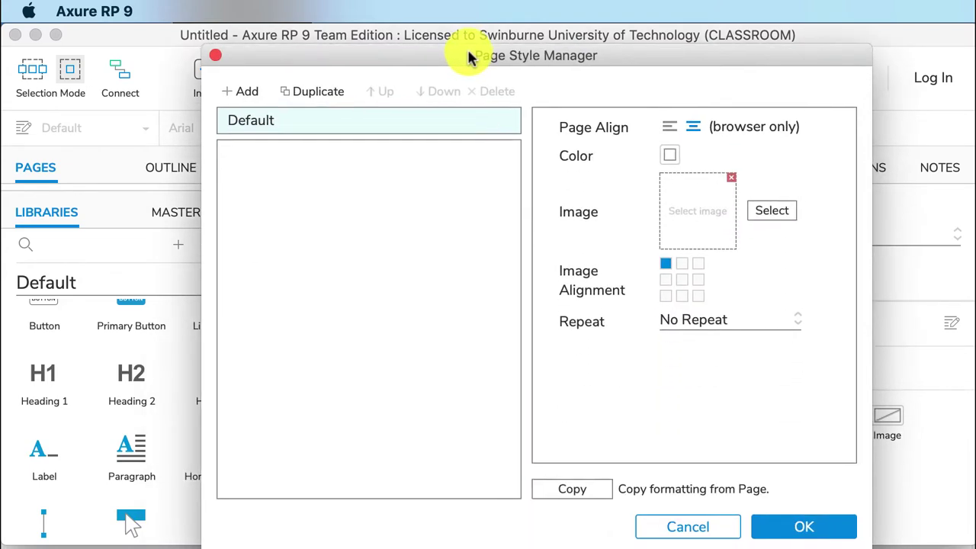
click(691, 138)
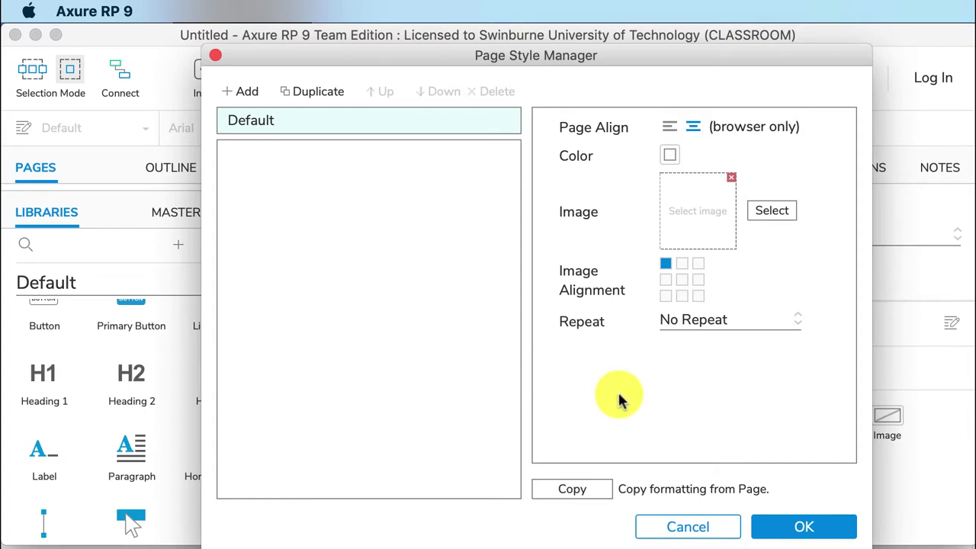
click(801, 527)
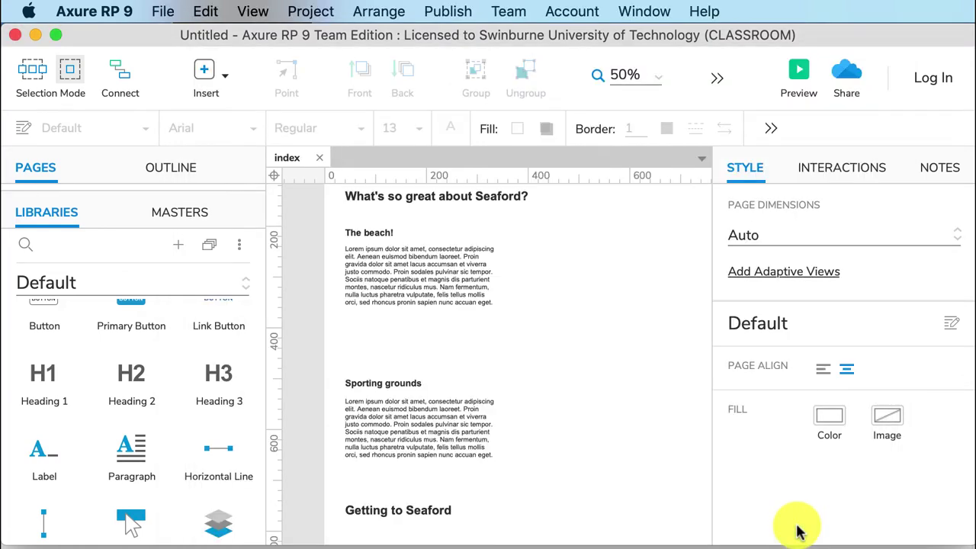
Widen The beach! paragraph to 635 pixels and preview the page in the browser
click(422, 276)
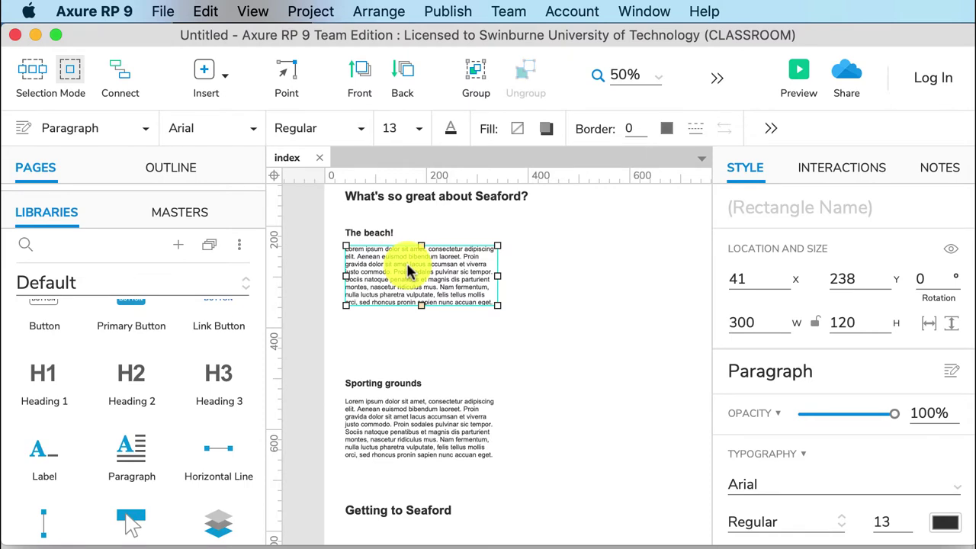
drag(497, 276, 667, 285)
click(654, 336)
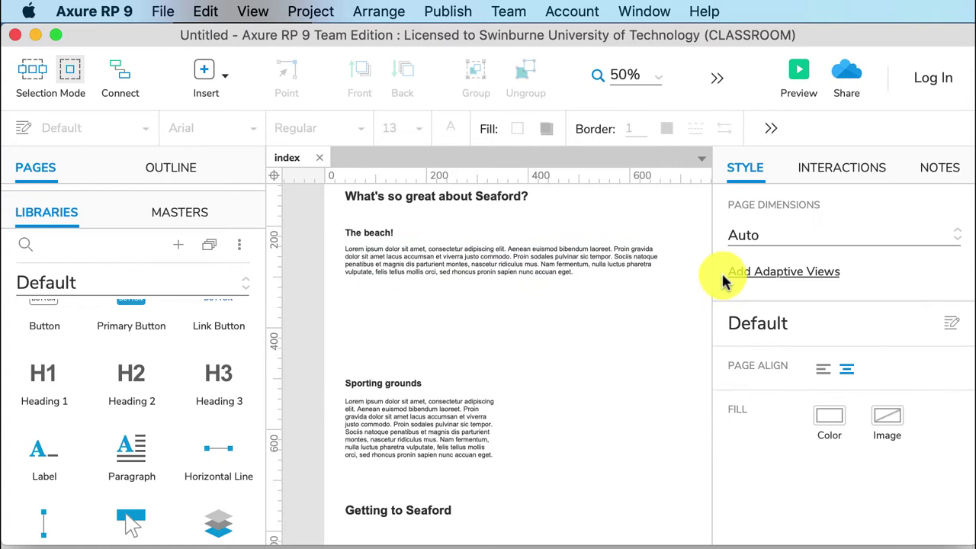
click(796, 76)
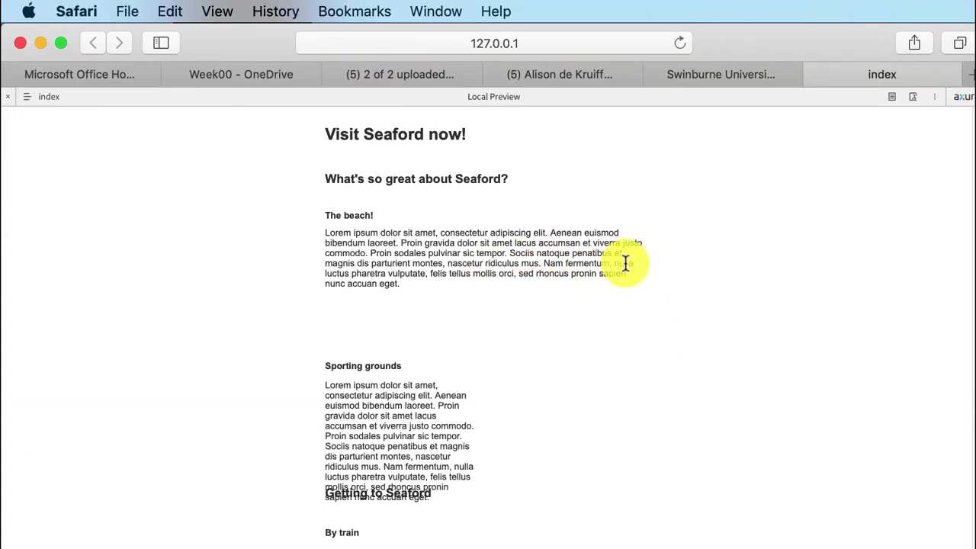
key(super+Tab)
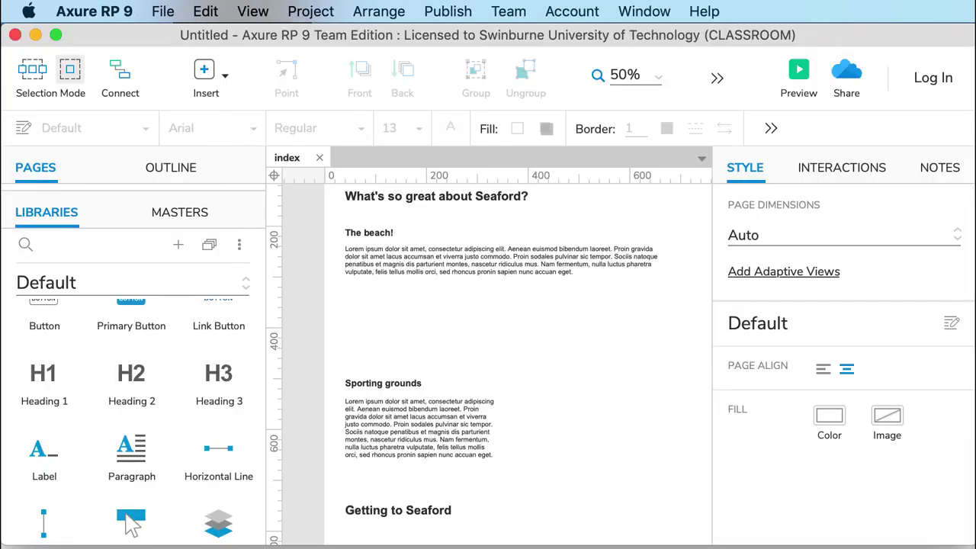
Set the width of The beach! and Sporting grounds paragraphs to 650
click(539, 268)
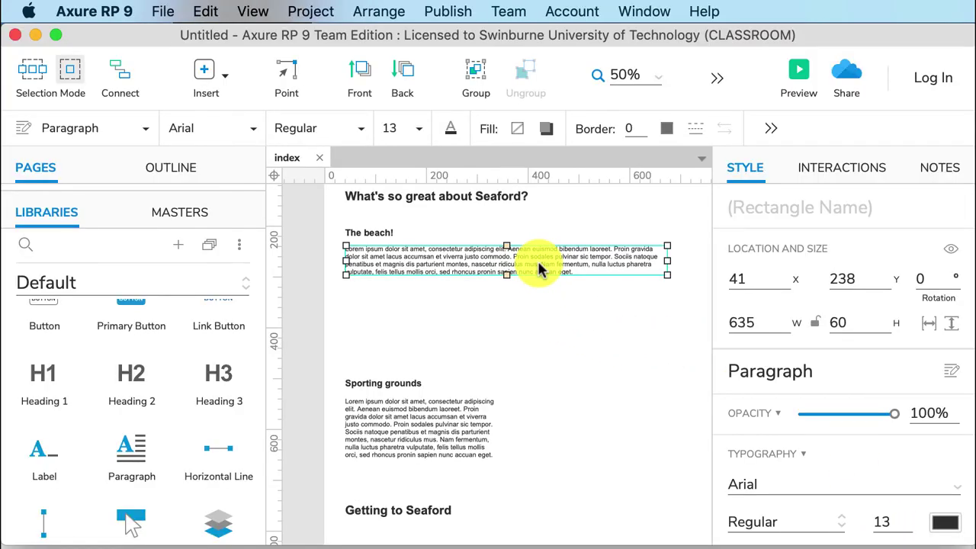
double_click(760, 316)
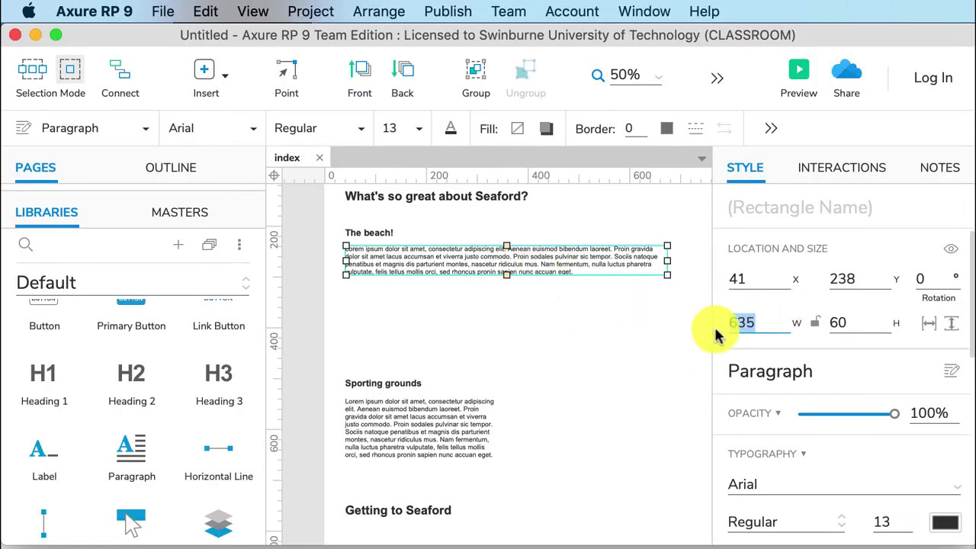
text(6)
key(Return)
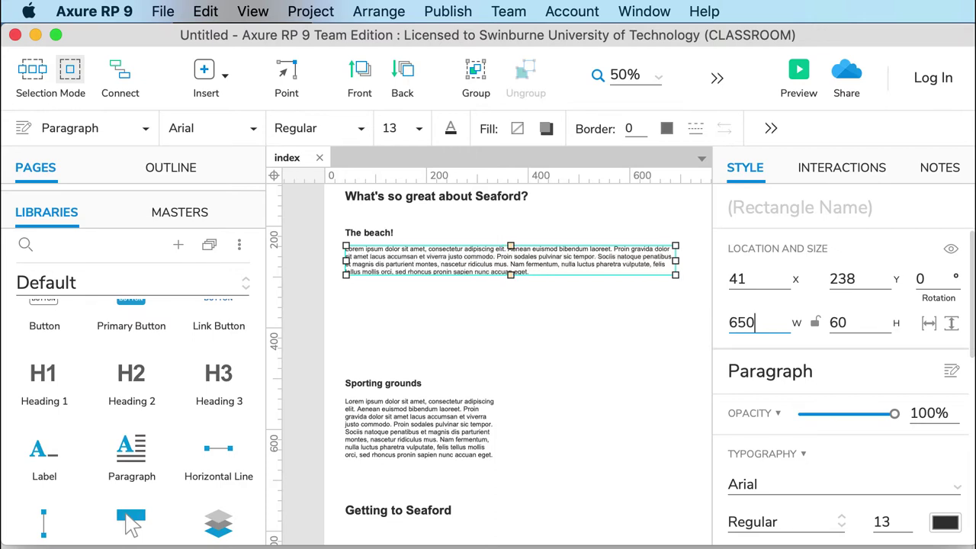
click(459, 425)
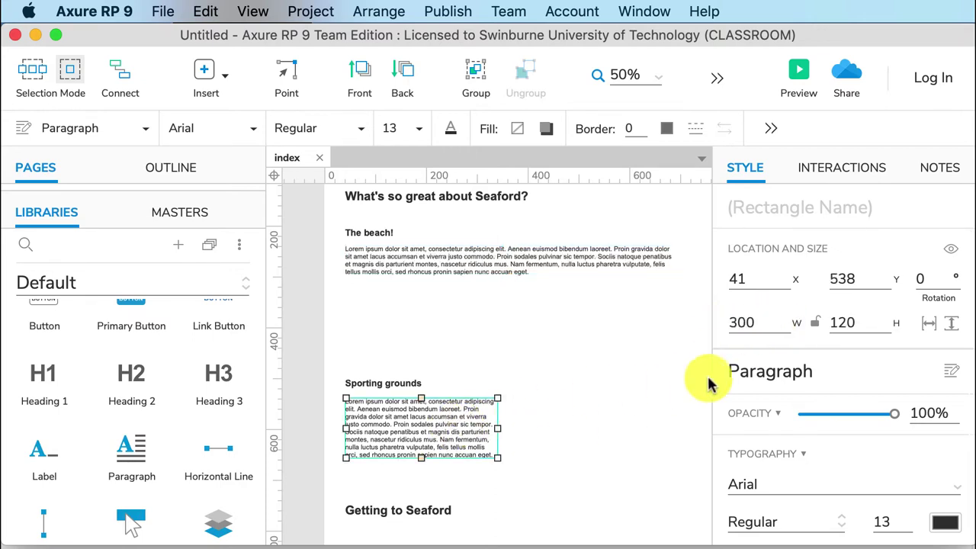
double_click(754, 323)
text(65)
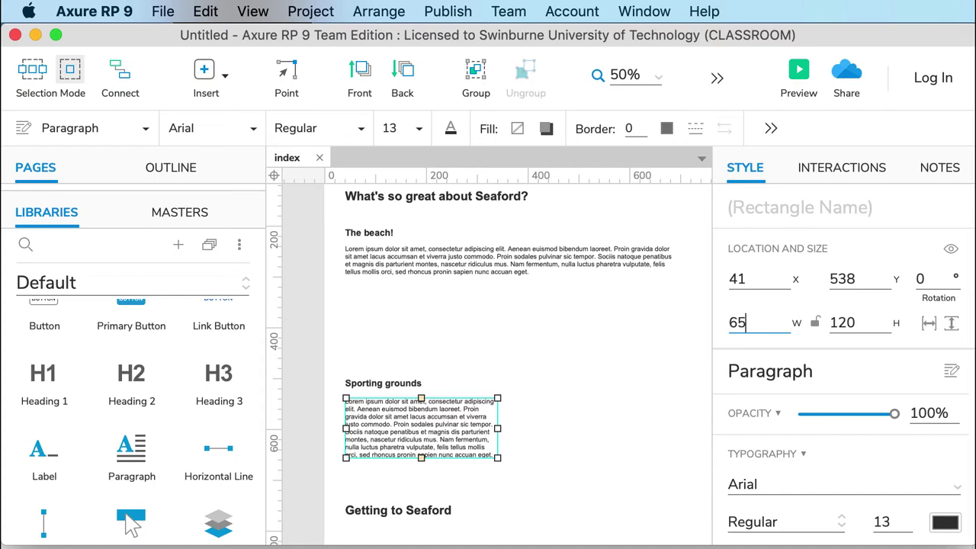
text(0)
key(Return)
Make the By train and By car paragraphs 650 wide, correcting By train from 750
scroll(495, 420, down, 4)
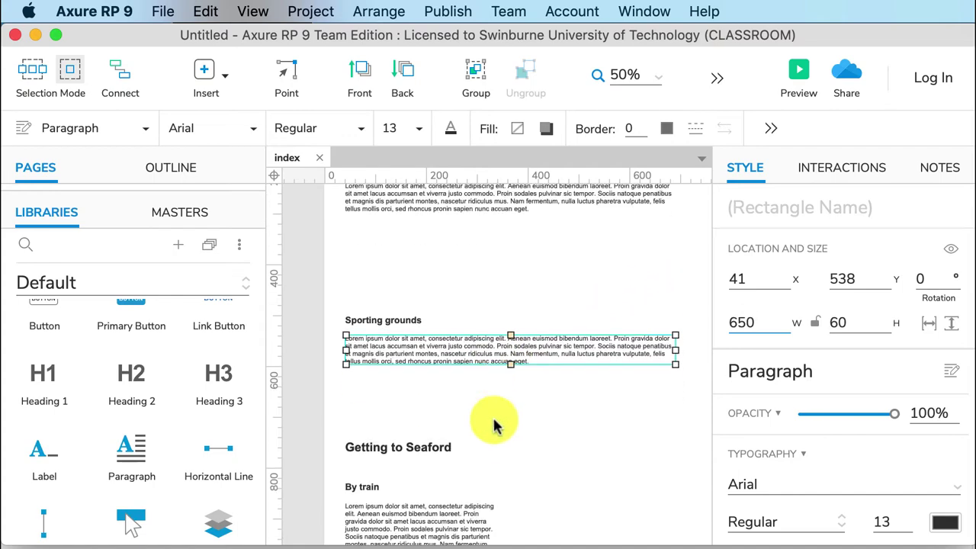
click(431, 446)
double_click(754, 321)
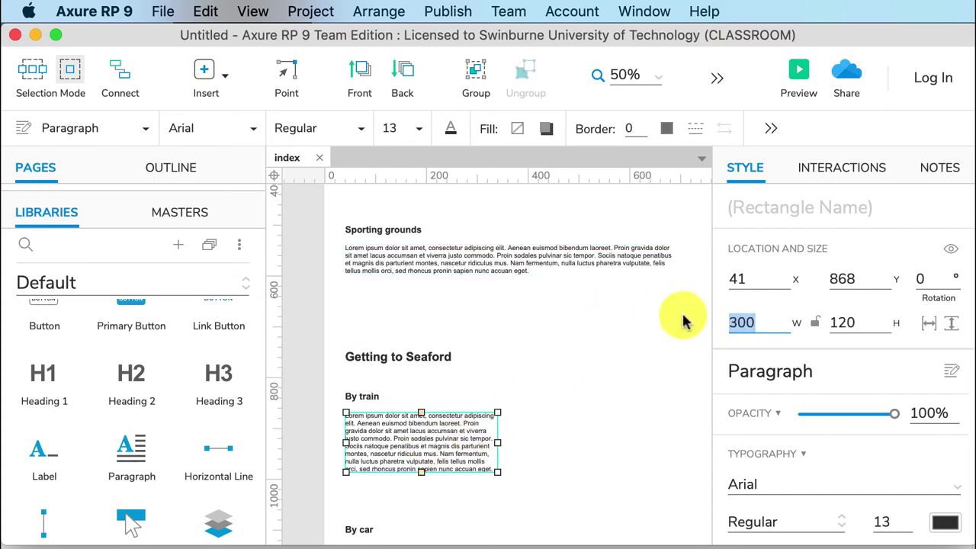
text(750)
key(Return)
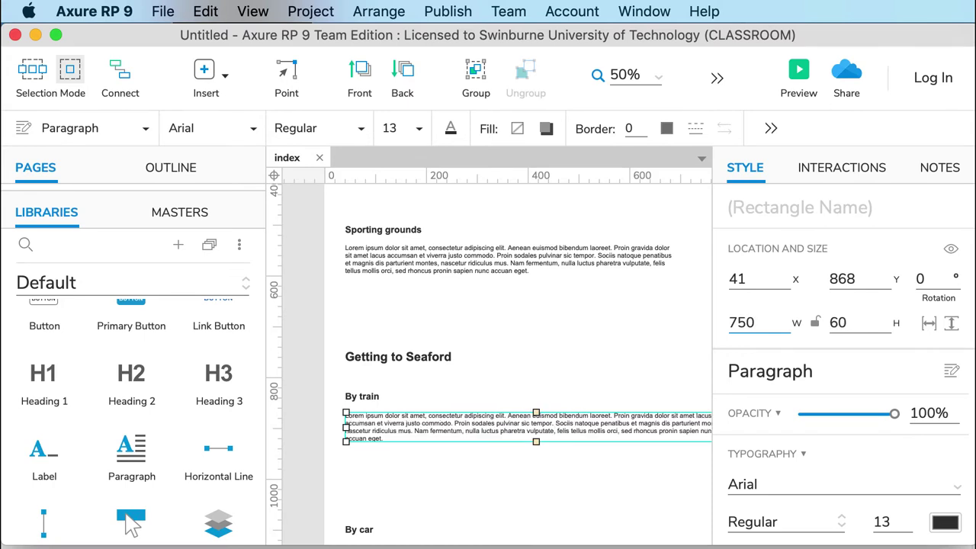
double_click(755, 321)
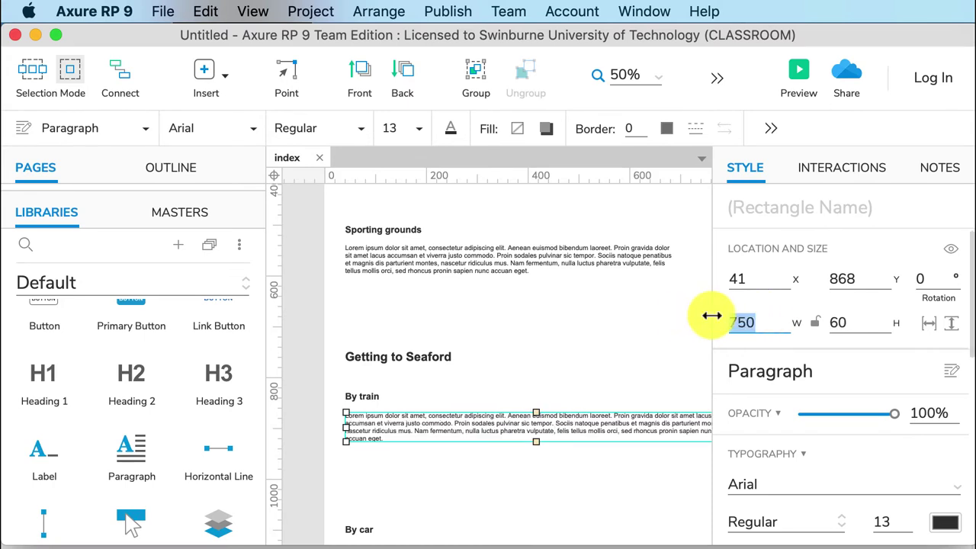
text(650)
key(Return)
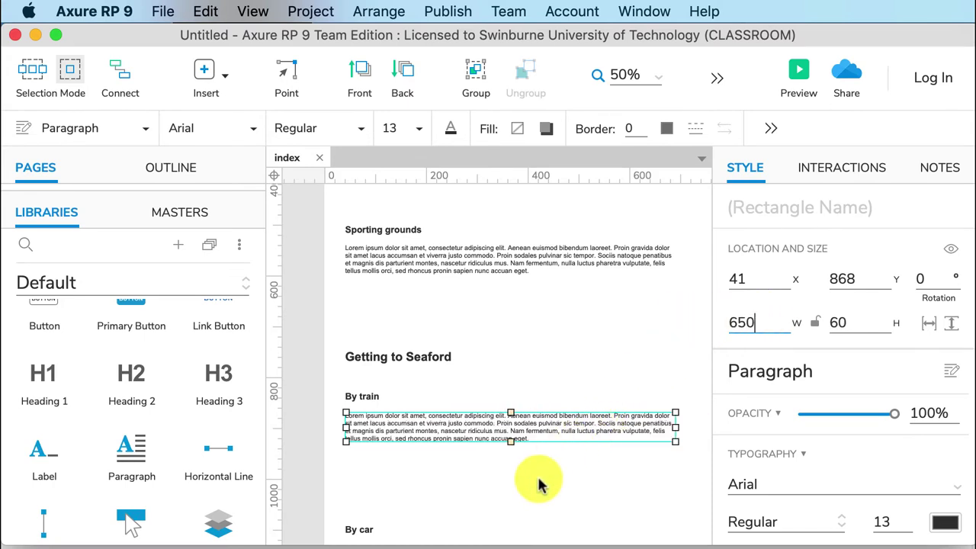
scroll(541, 475, down, 4)
click(433, 464)
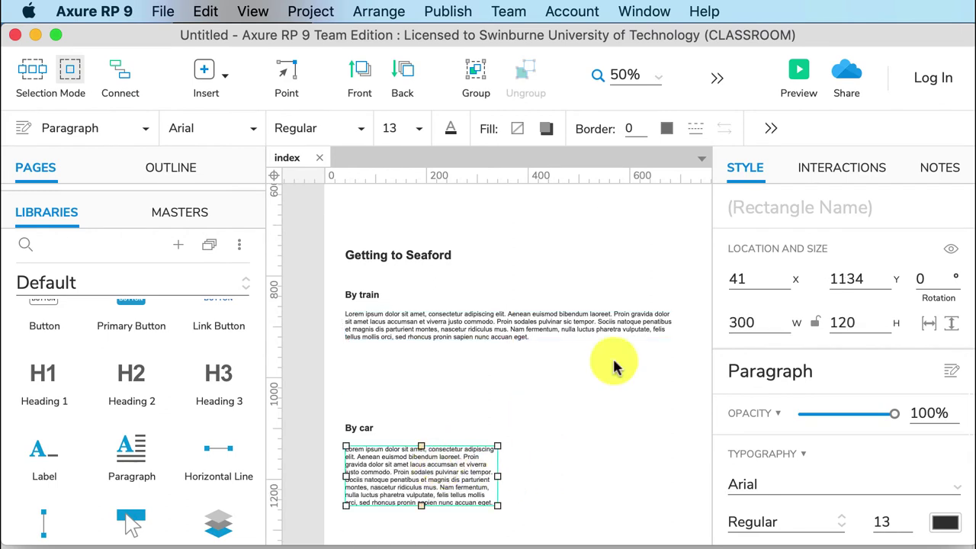
double_click(756, 322)
text(650)
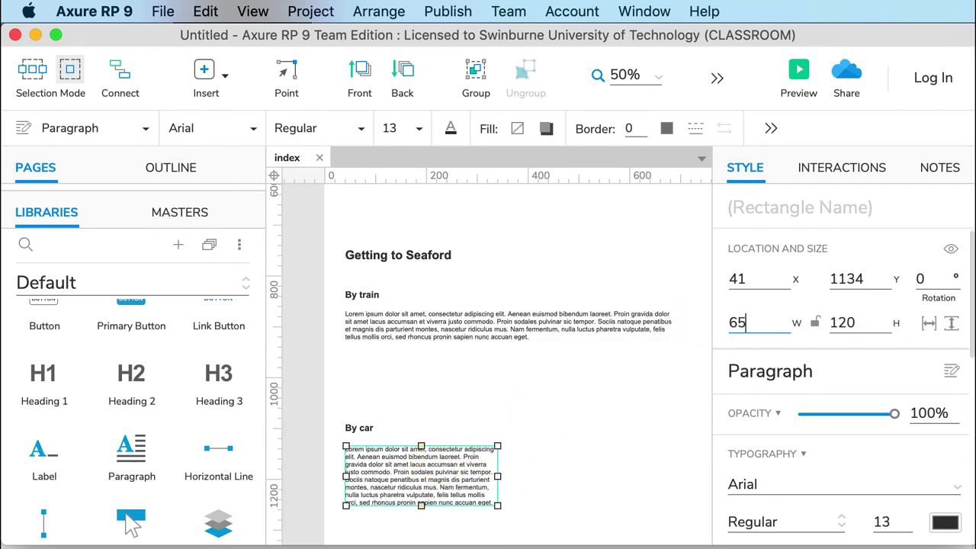
key(Return)
Deselect the paragraph and preview the index page in the browser
click(638, 383)
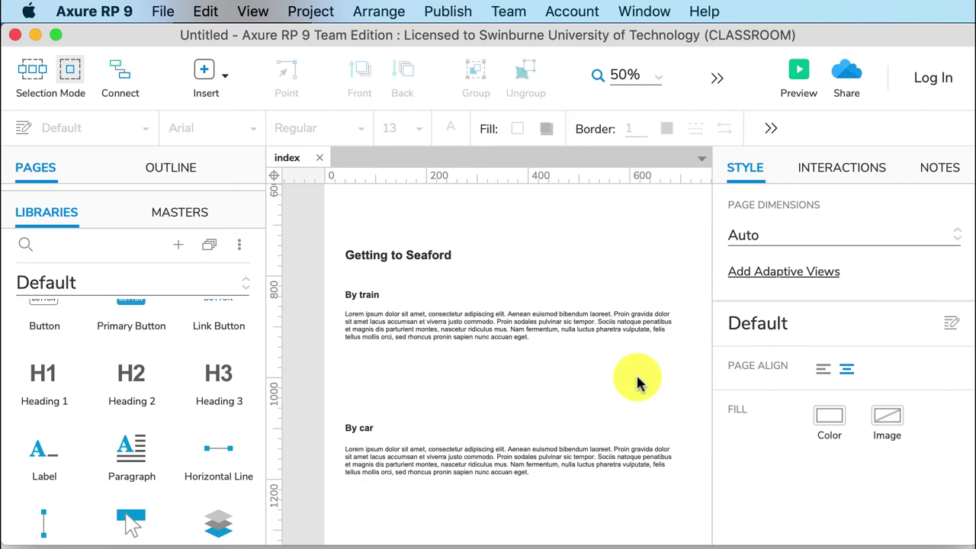
scroll(631, 381, up, 10)
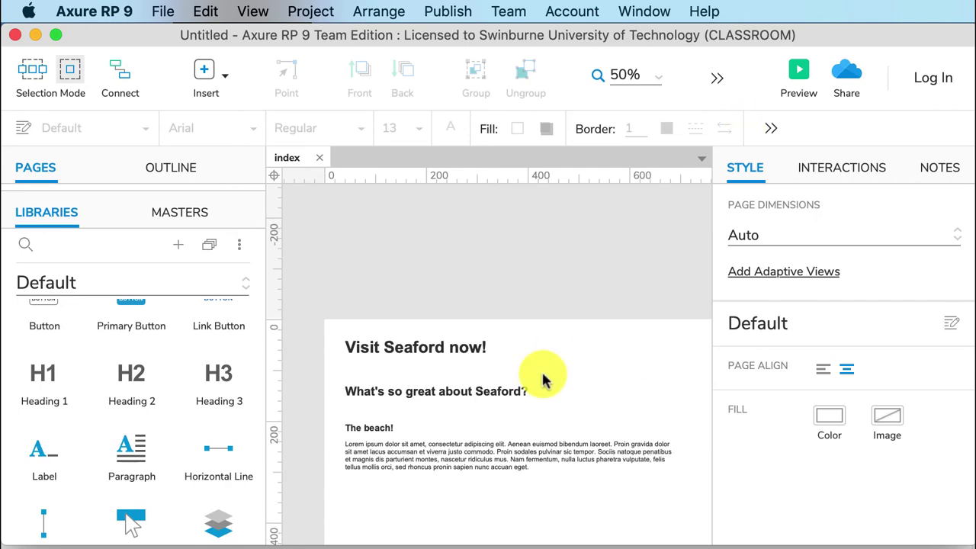
scroll(535, 381, down, 3)
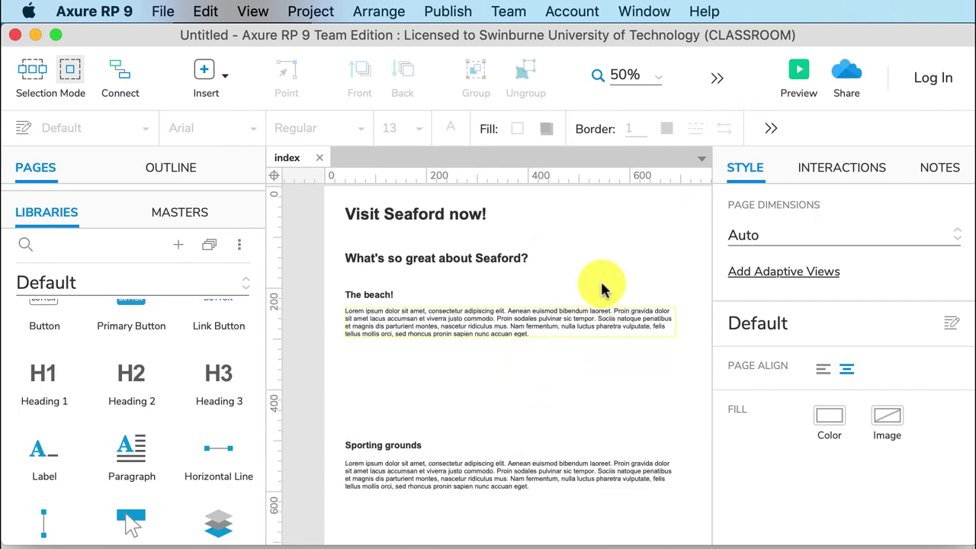
click(785, 85)
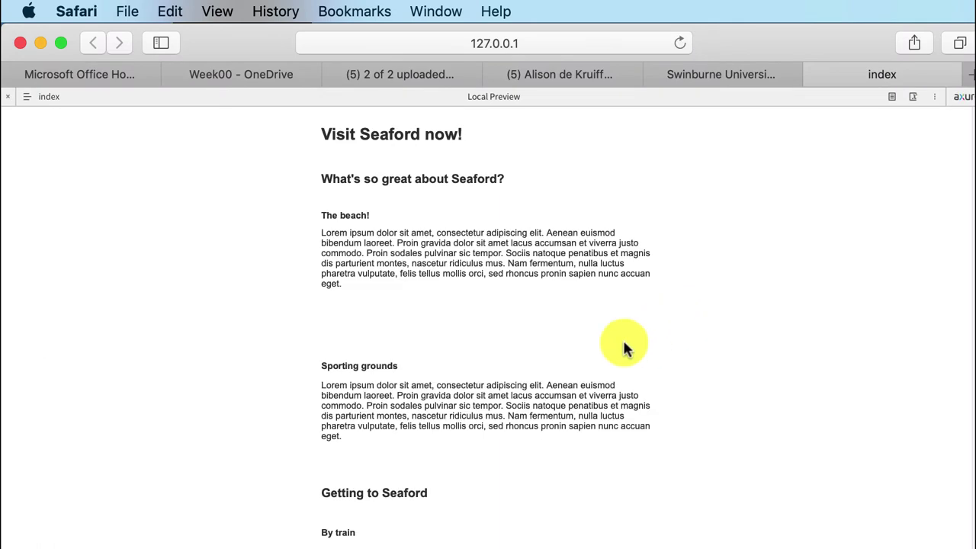
Check the four equal-width paragraphs in the Safari preview, then return to Axure RP 9
scroll(581, 388, down, 6)
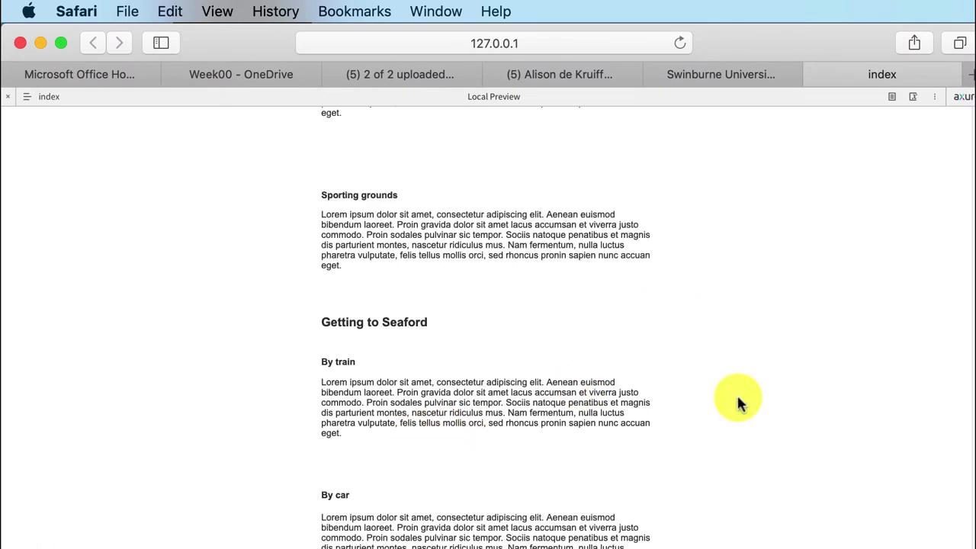
scroll(764, 401, up, 6)
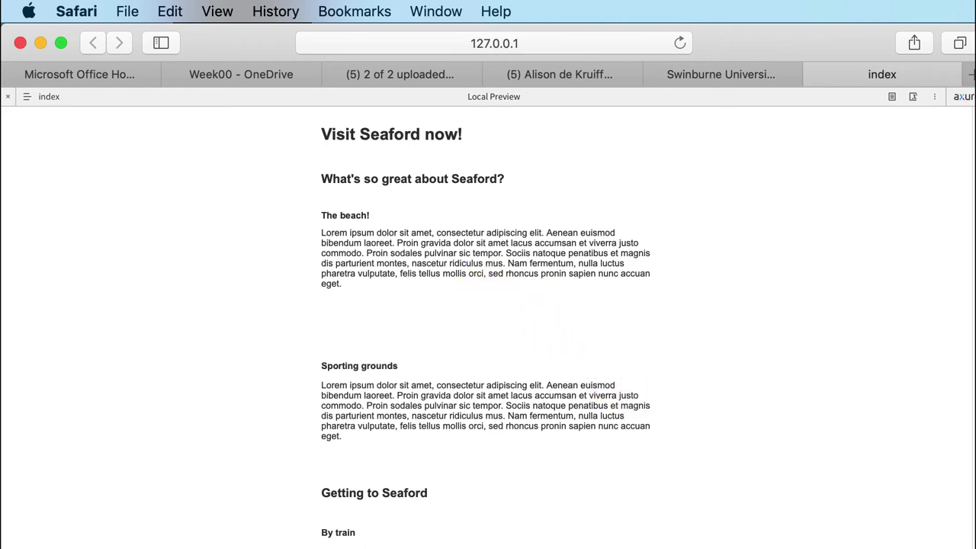
key(super+Tab)
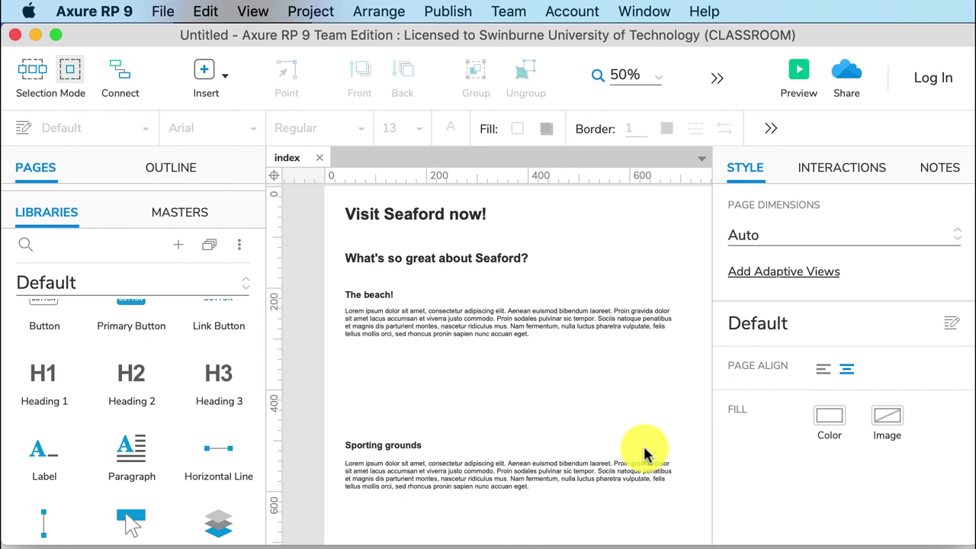
click(163, 11)
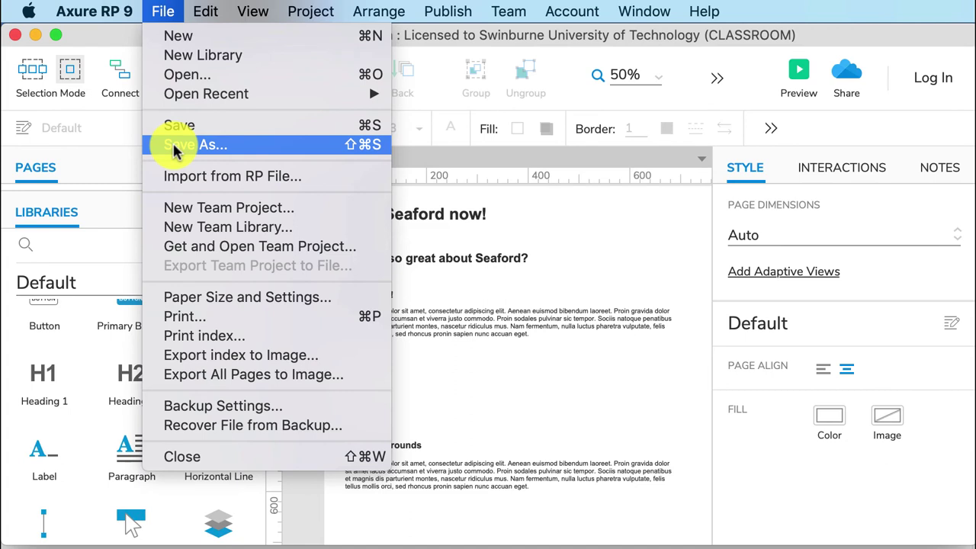
click(587, 263)
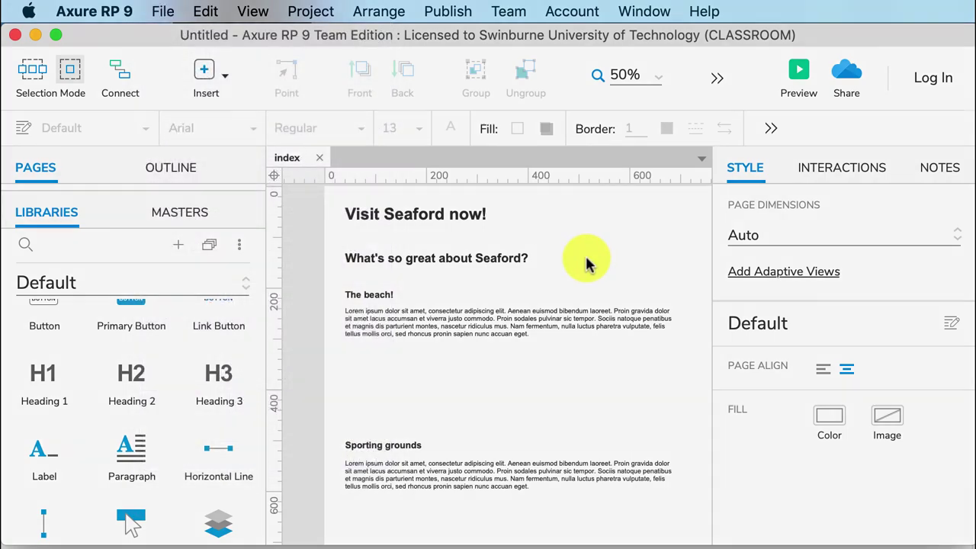